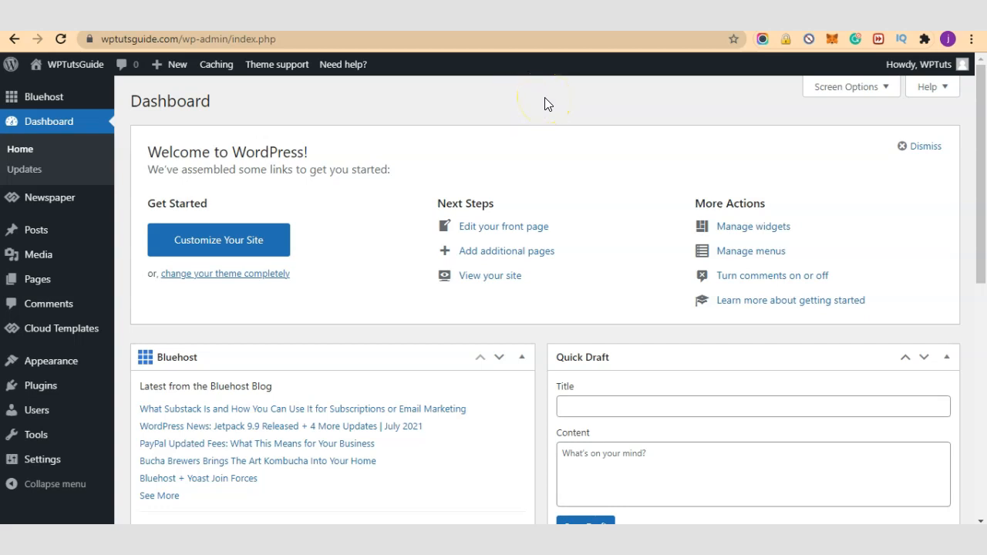
mouse_move(43, 100)
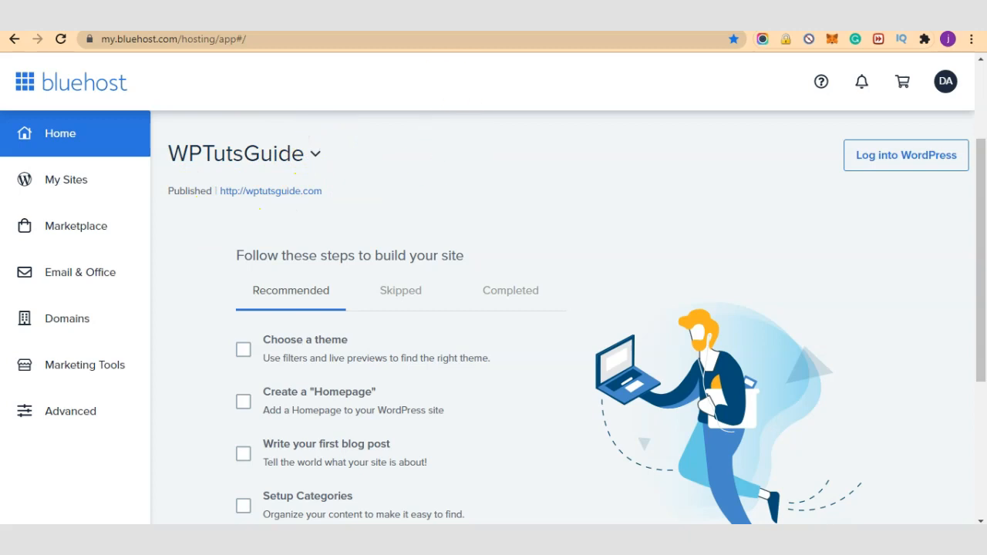
click(462, 15)
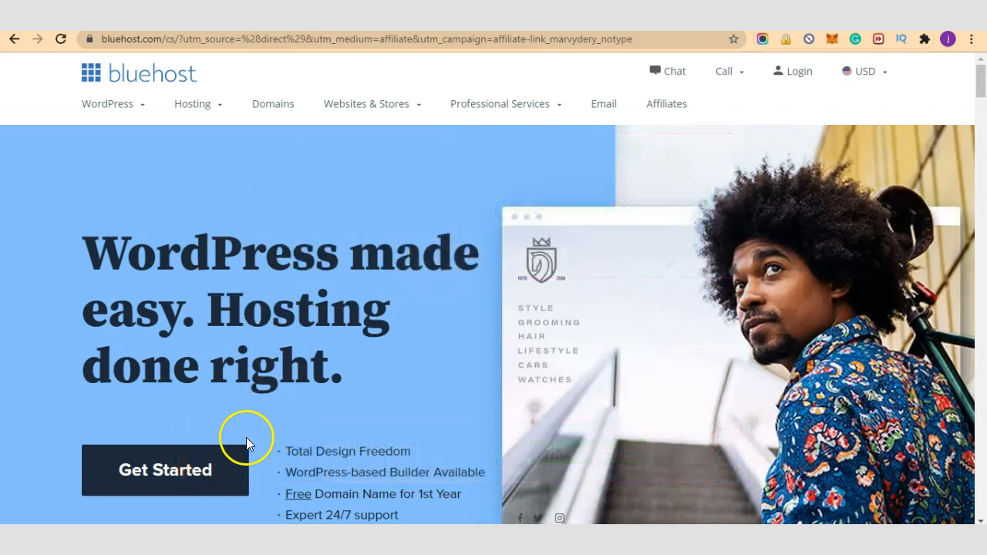
click(146, 482)
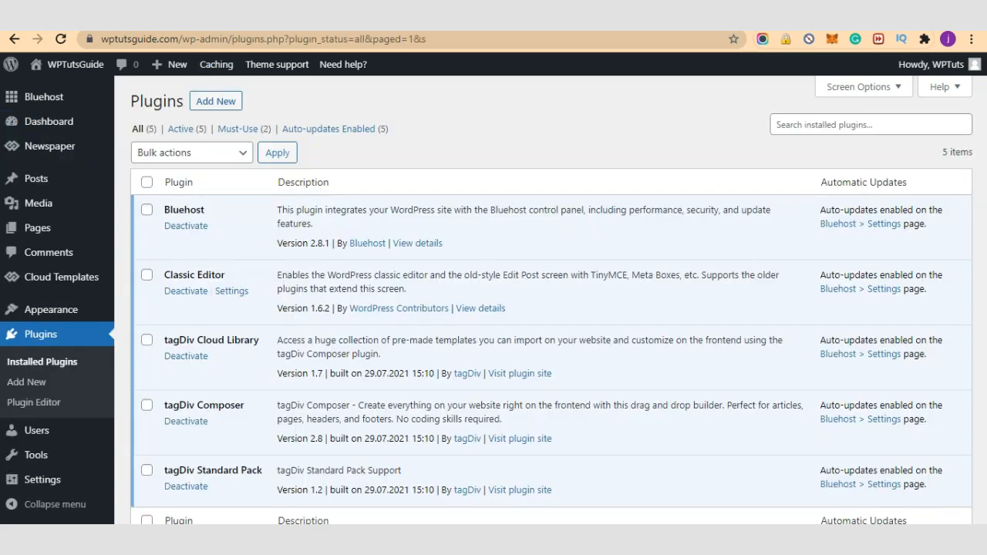
- Find the Redirection plugin in the WordPress plugin directory, then install and activate it
scroll(399, 306, down, 1)
scroll(399, 306, up, 1)
click(236, 109)
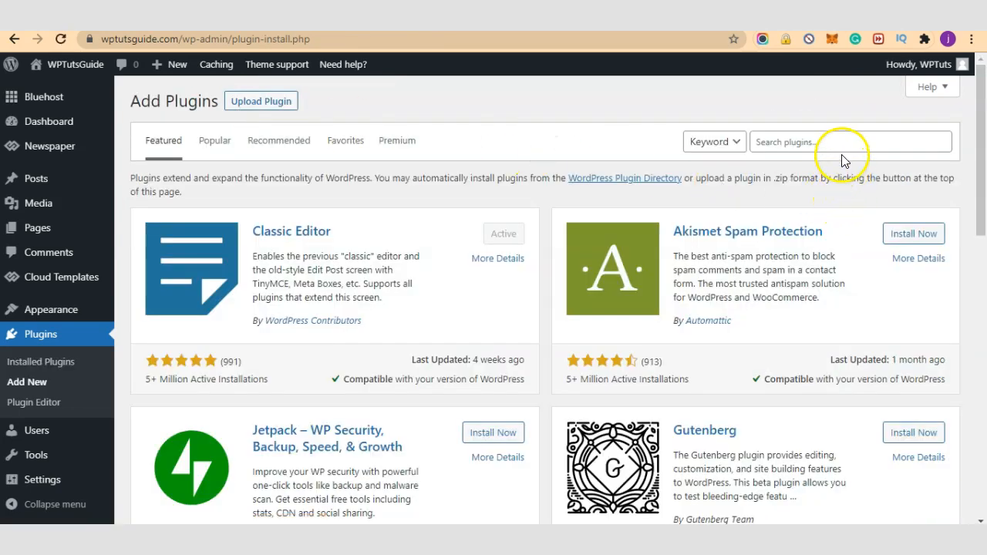
click(842, 142)
text(Redirection)
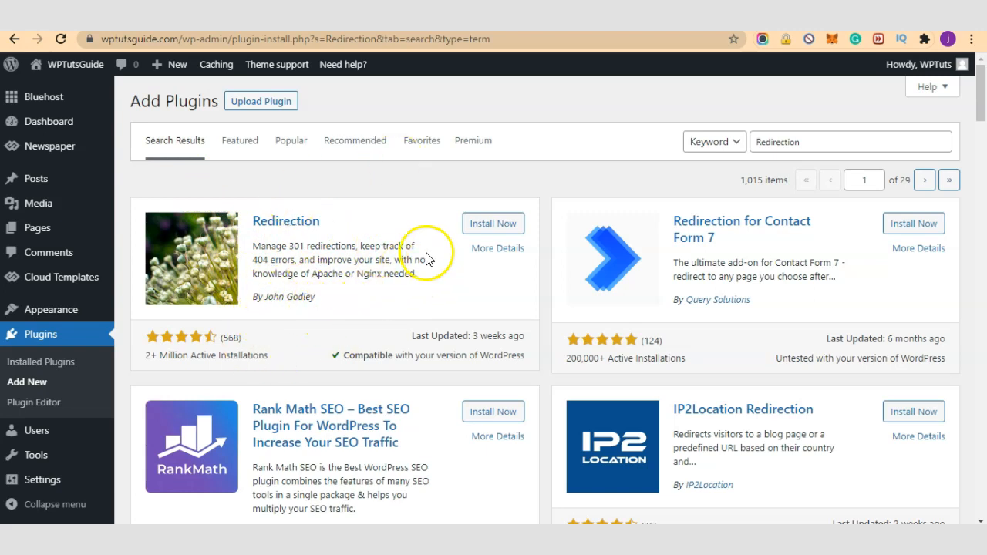
click(480, 226)
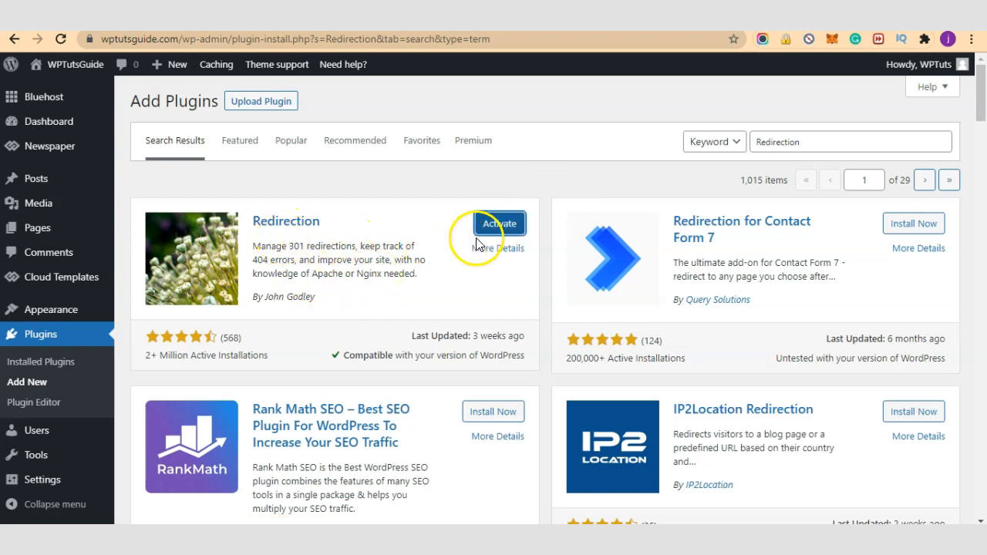
click(514, 233)
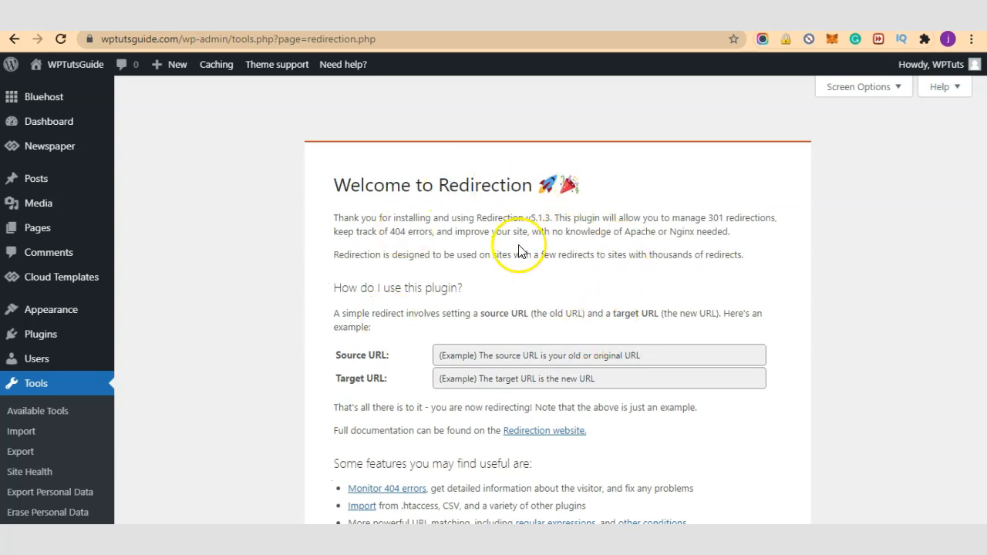
- Review the Redirection plugin's welcome page and start its setup
scroll(472, 277, down, 1)
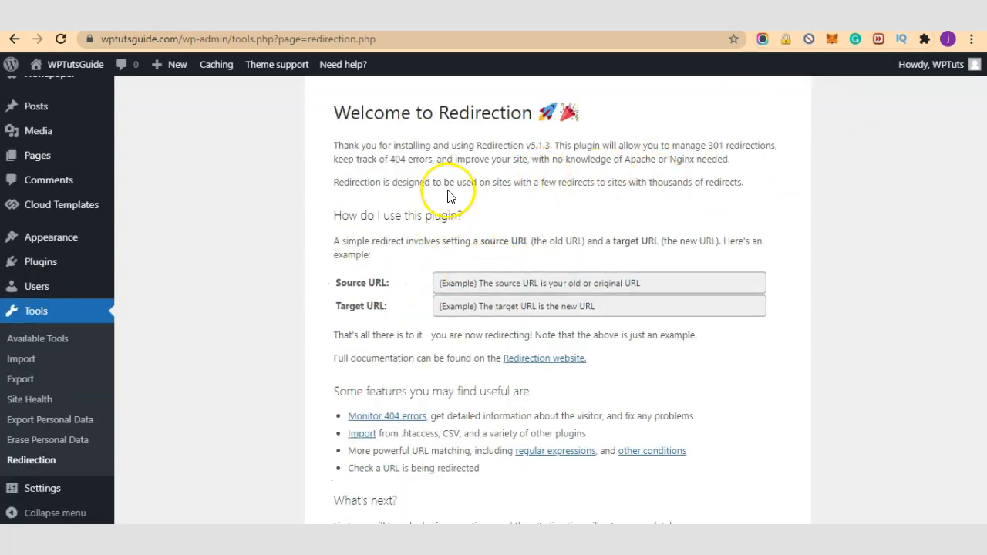
scroll(540, 216, down, 2)
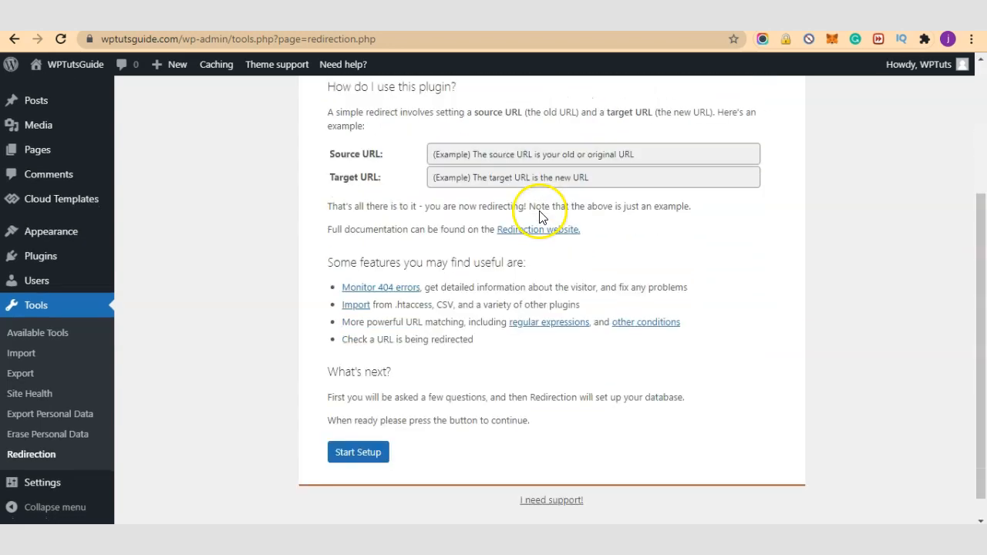
click(658, 139)
click(501, 160)
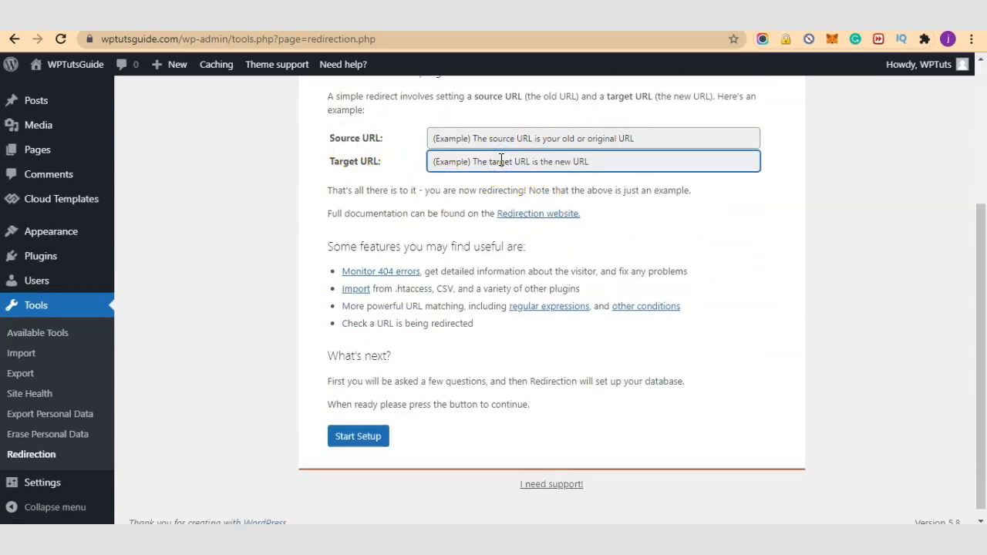
scroll(511, 247, up, 1)
scroll(419, 418, down, 1)
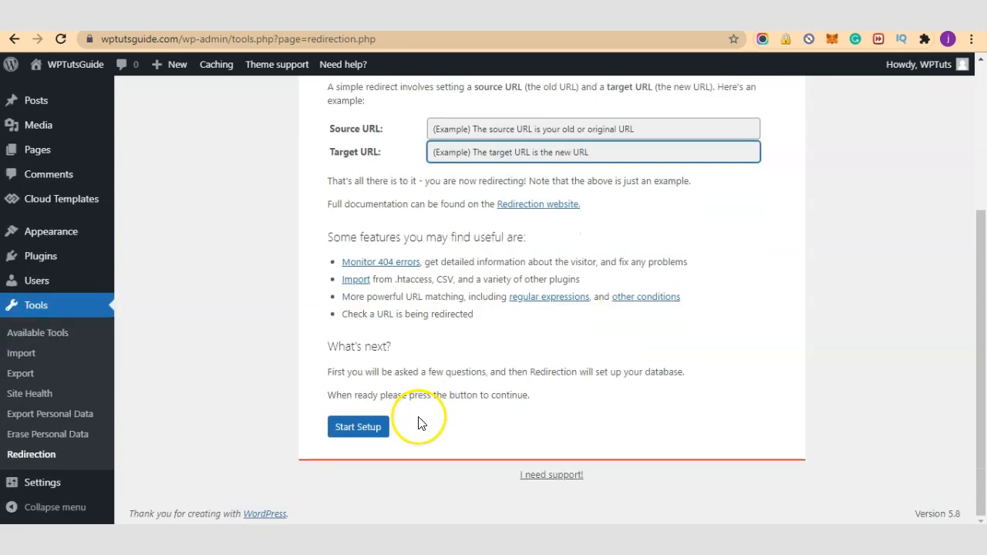
click(368, 430)
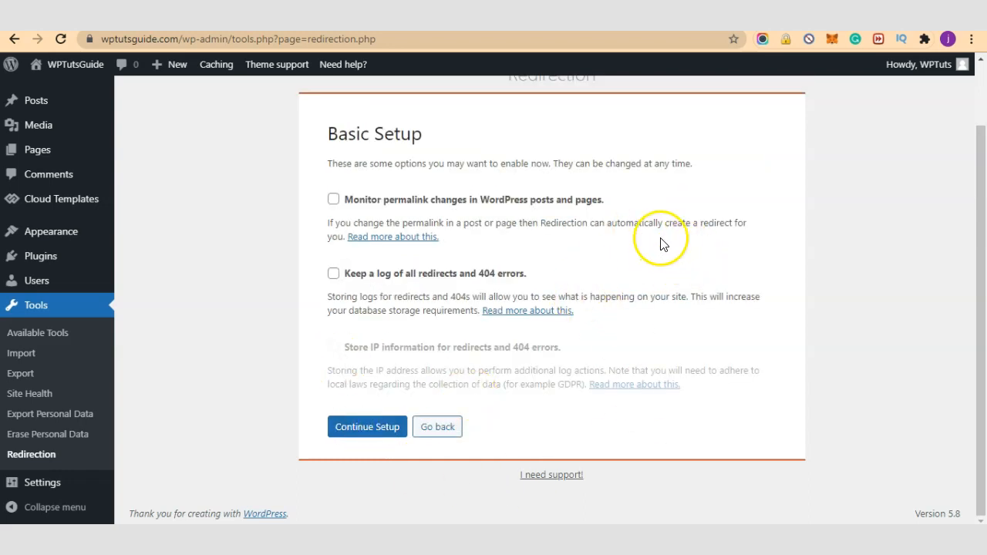
- Enable permalink change monitoring, logging of redirects and 404 errors, and IP information storage in the basic setup, and continue
click(337, 201)
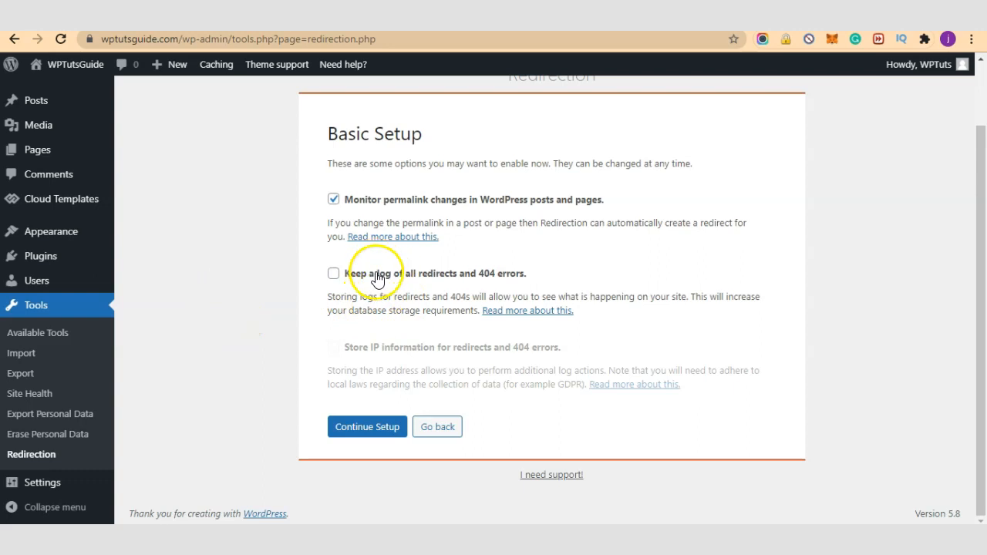
click(333, 273)
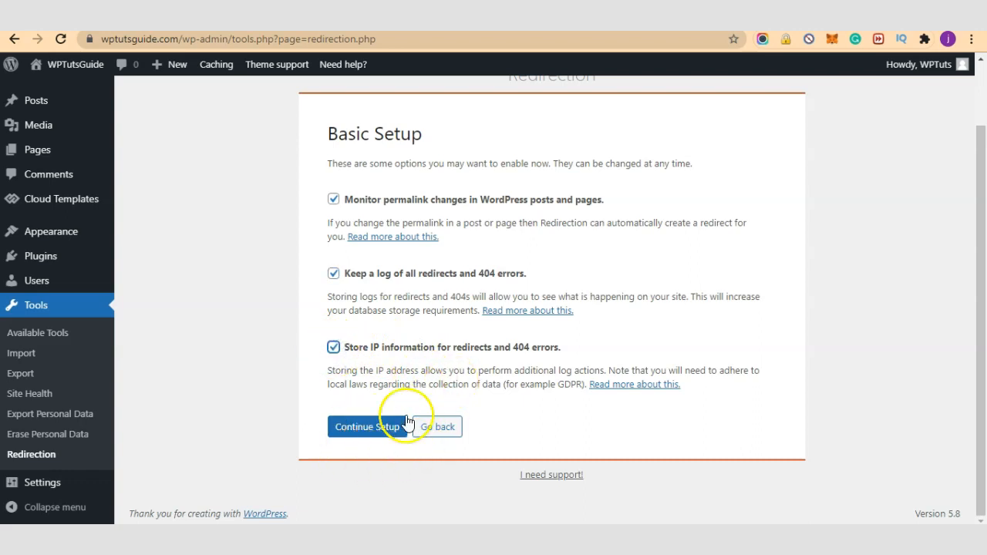
click(385, 431)
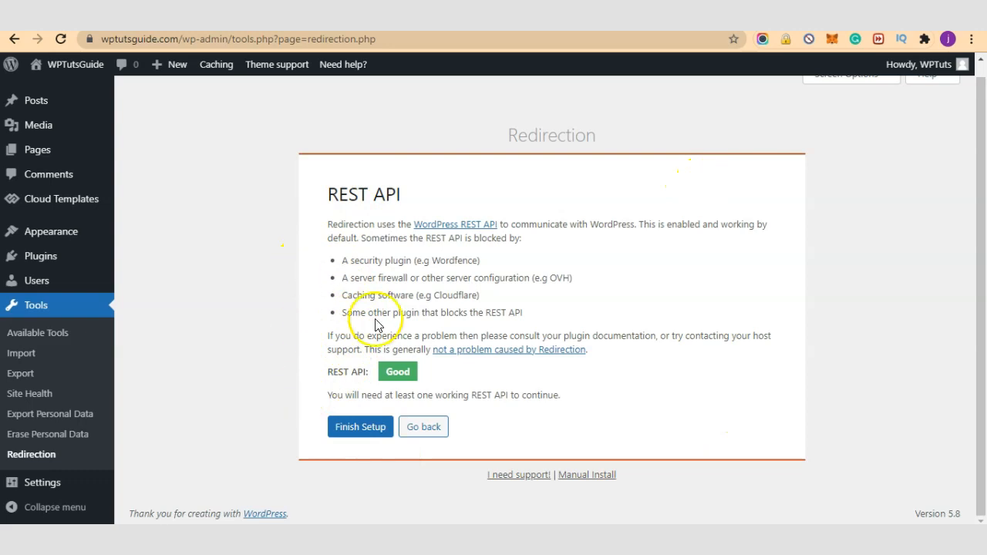
- Review the REST API check and complete the Redirection setup through to the redirects page
scroll(500, 255, up, 2)
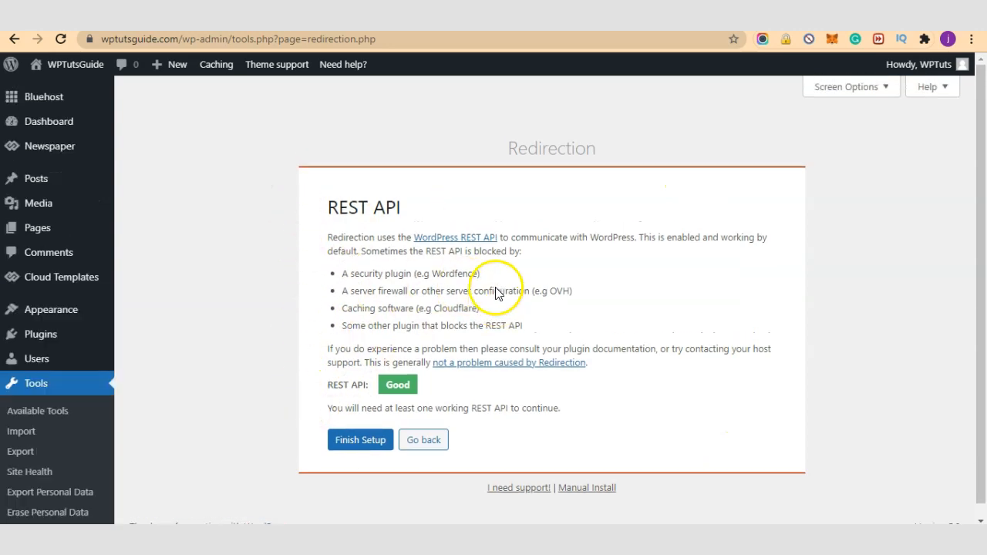
scroll(484, 341, down, 1)
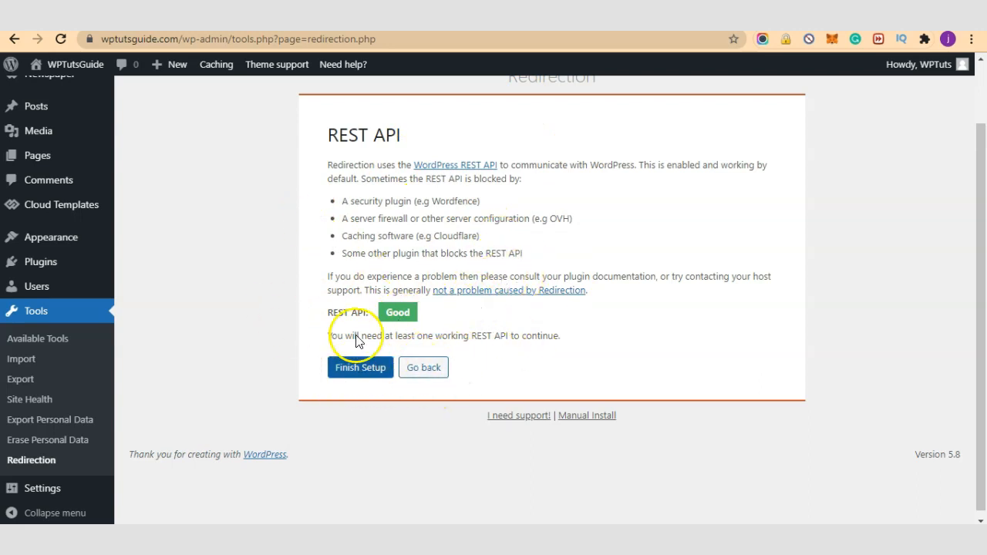
click(367, 371)
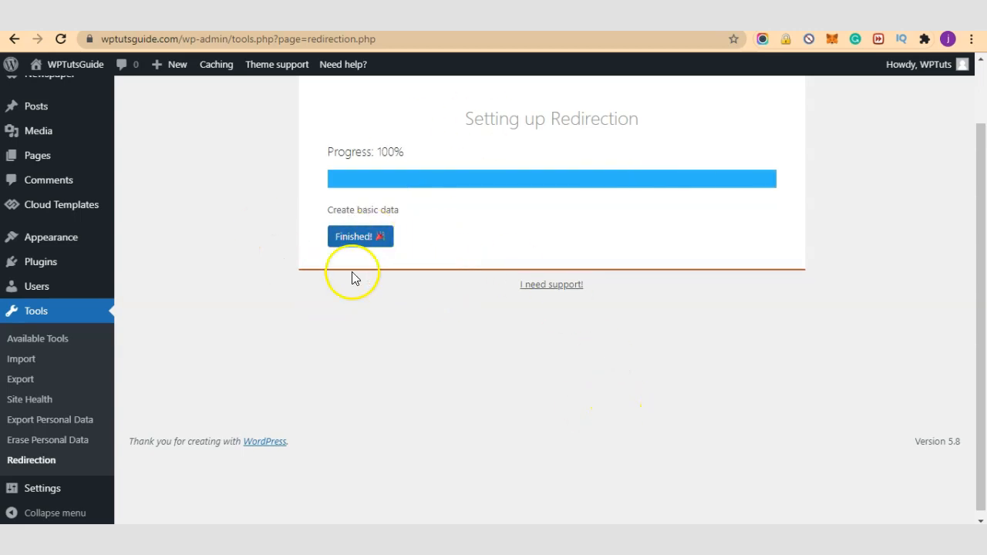
click(349, 246)
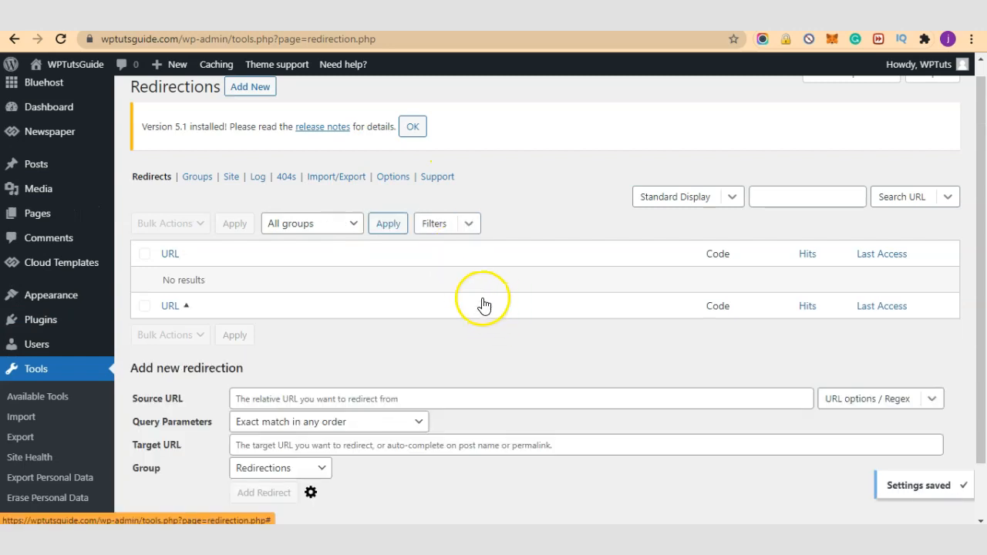
- Copy the address of the "Eminem – Stronger Than I Was" post and enter it as the new redirection's source URL
scroll(707, 257, down, 1)
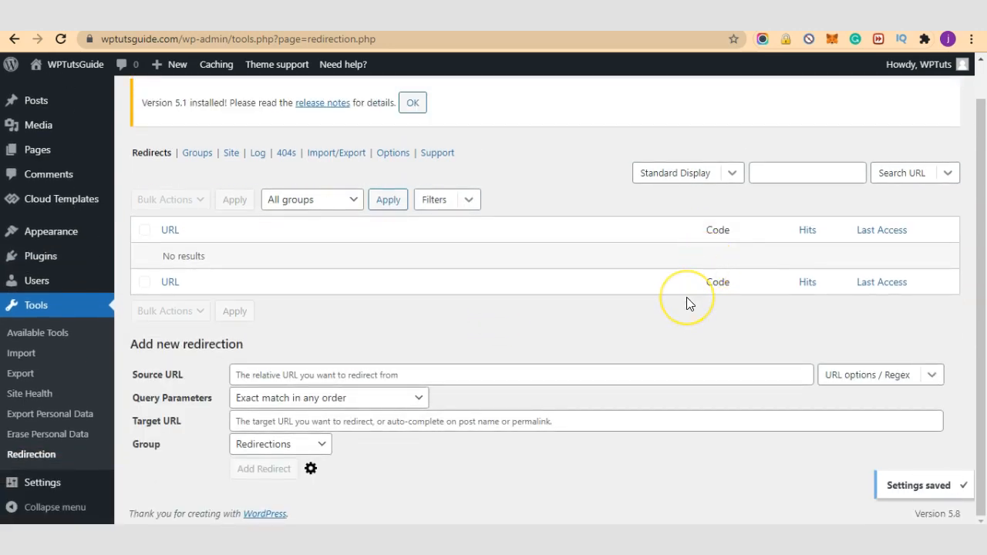
scroll(679, 339, down, 1)
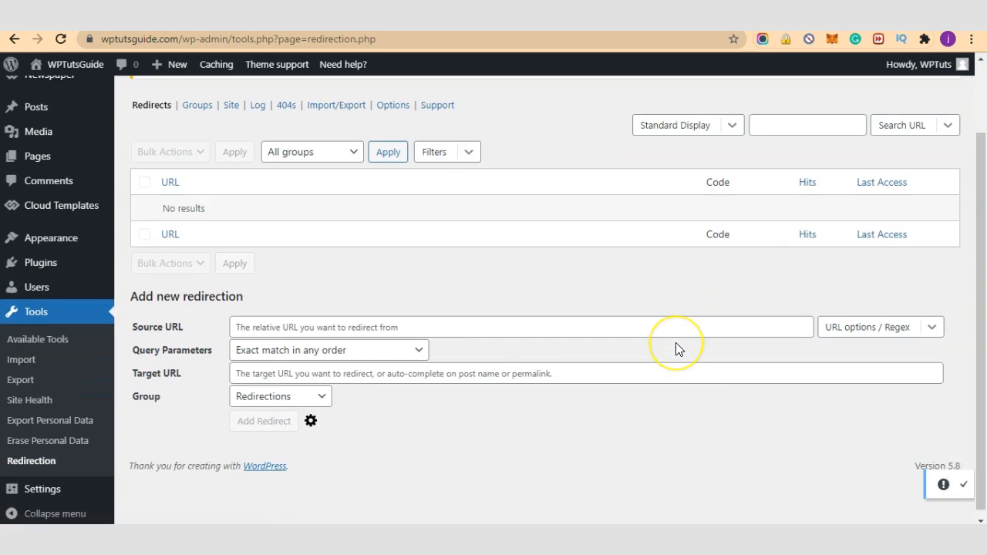
scroll(677, 350, up, 1)
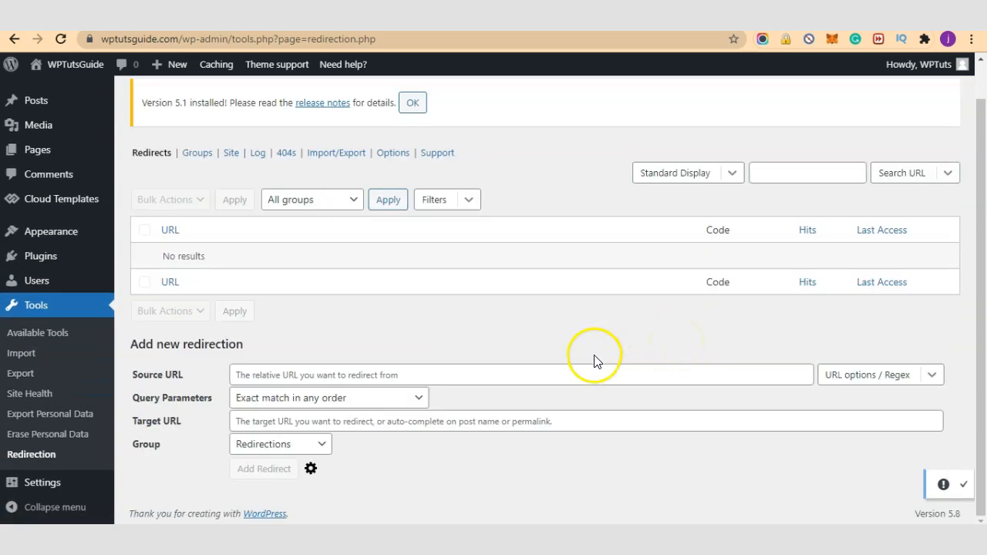
click(983, 308)
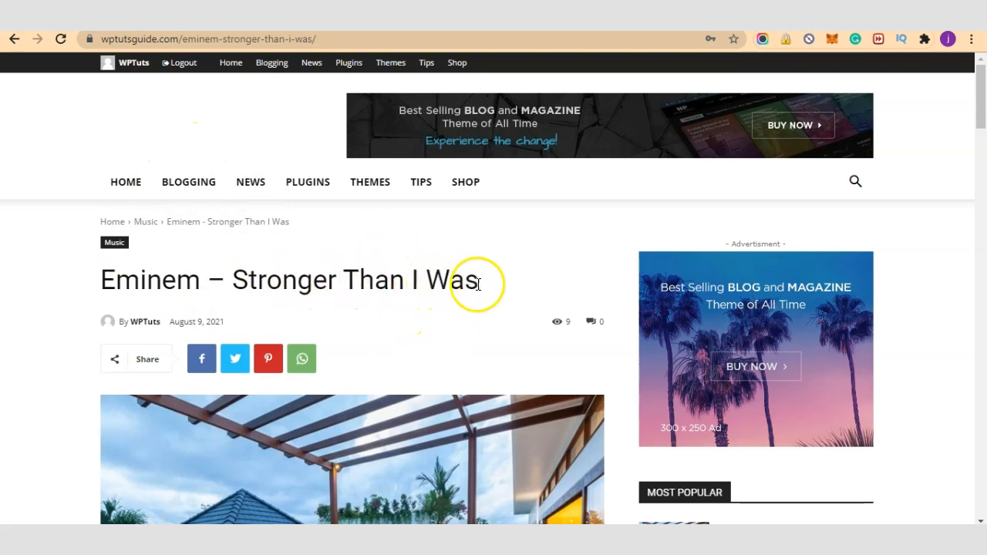
click(343, 38)
right_click(343, 40)
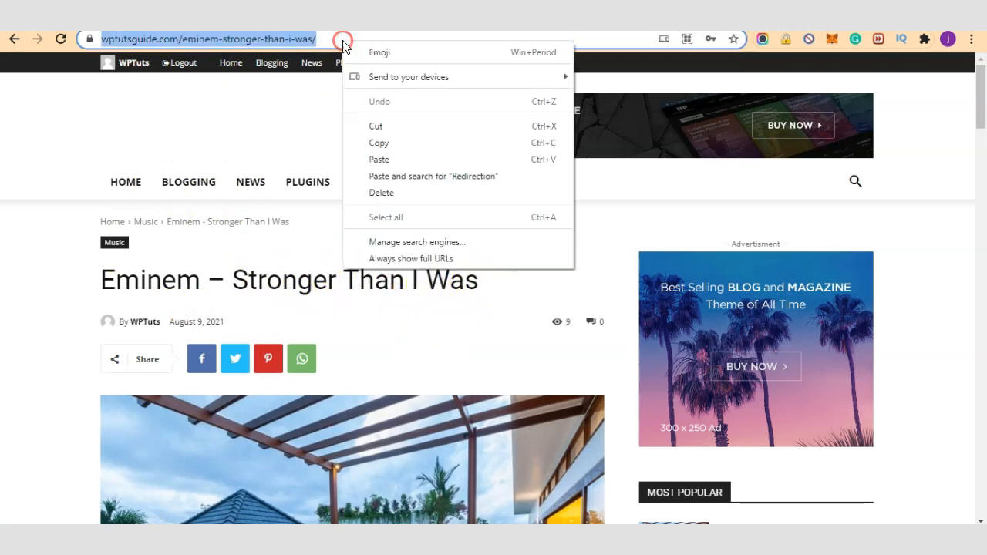
click(378, 143)
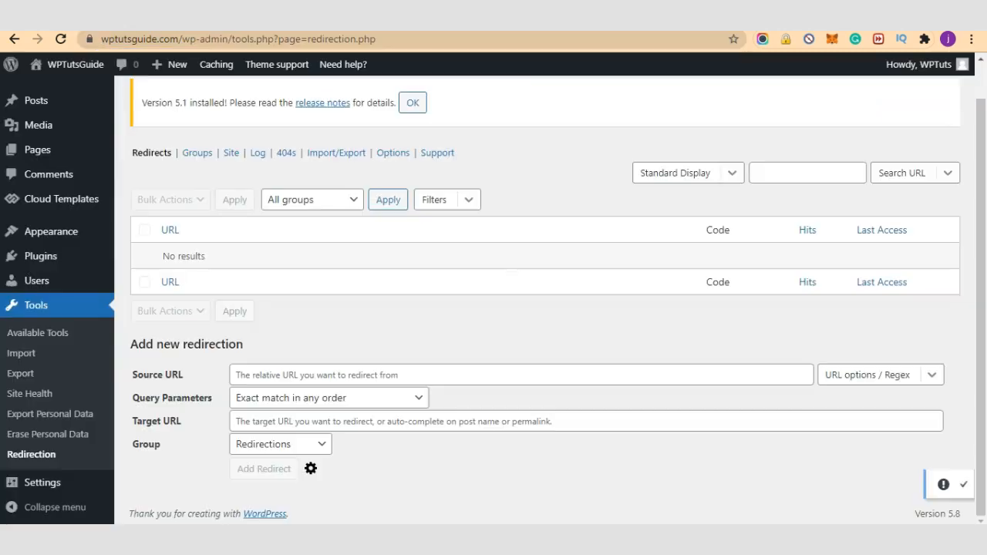
click(374, 375)
key(ctrl+v)
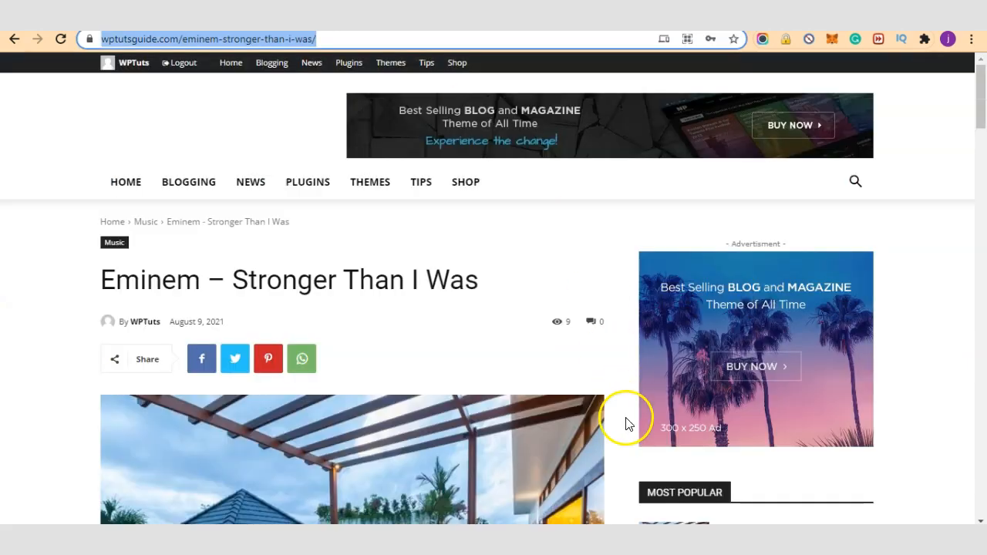
- Copy the link of the "Silicon Valley Guru Affected by the Fulminant Slashed" post and enter it as the redirection's target URL
scroll(624, 423, down, 4)
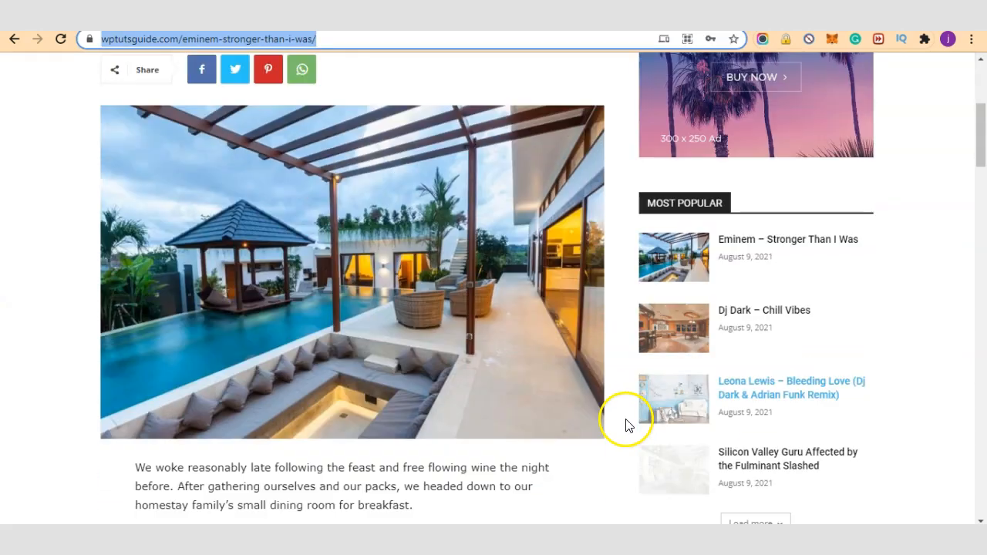
scroll(725, 434, down, 1)
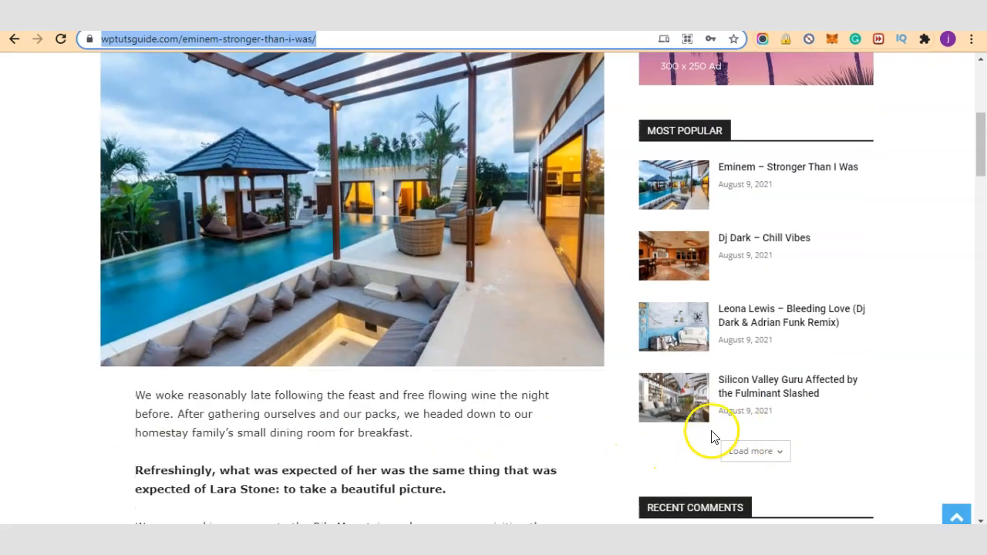
right_click(774, 387)
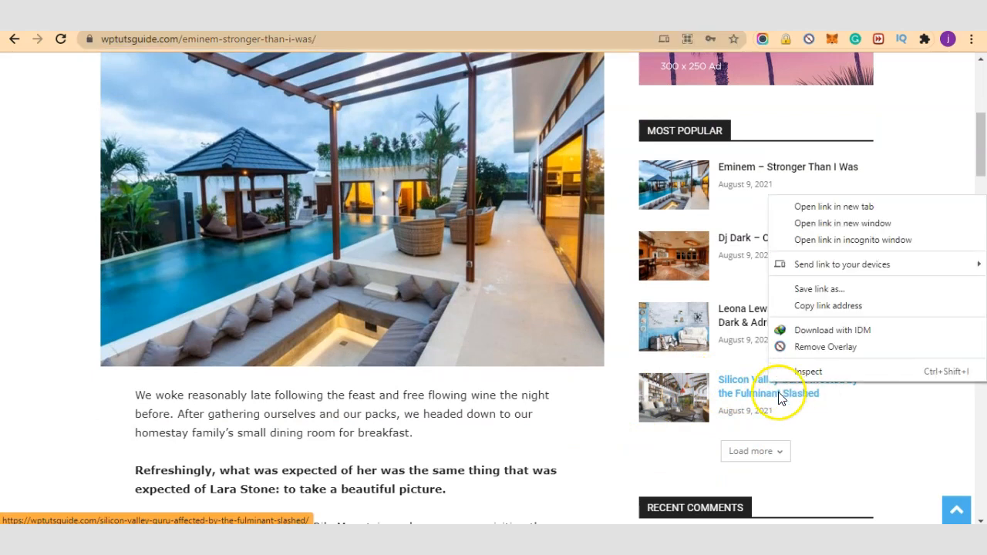
click(833, 307)
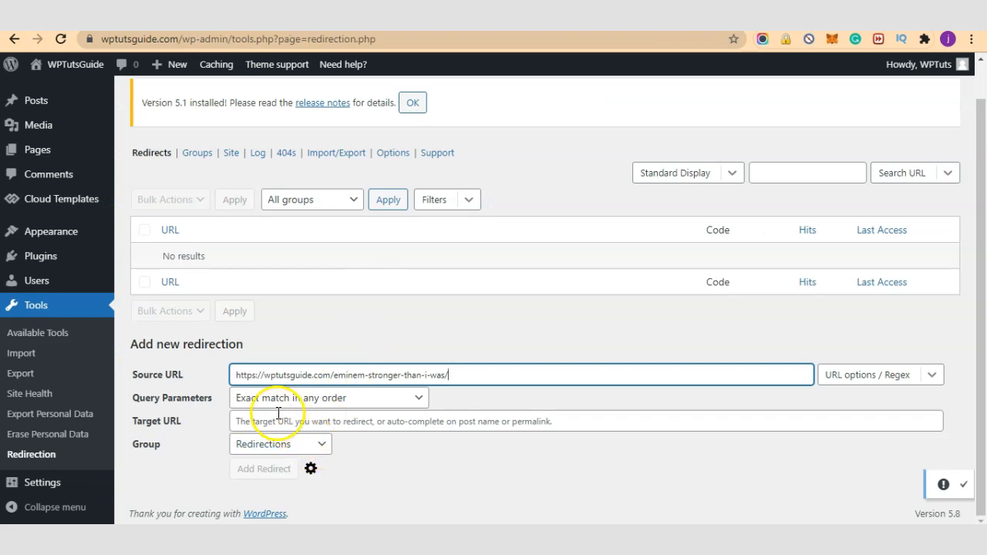
click(280, 416)
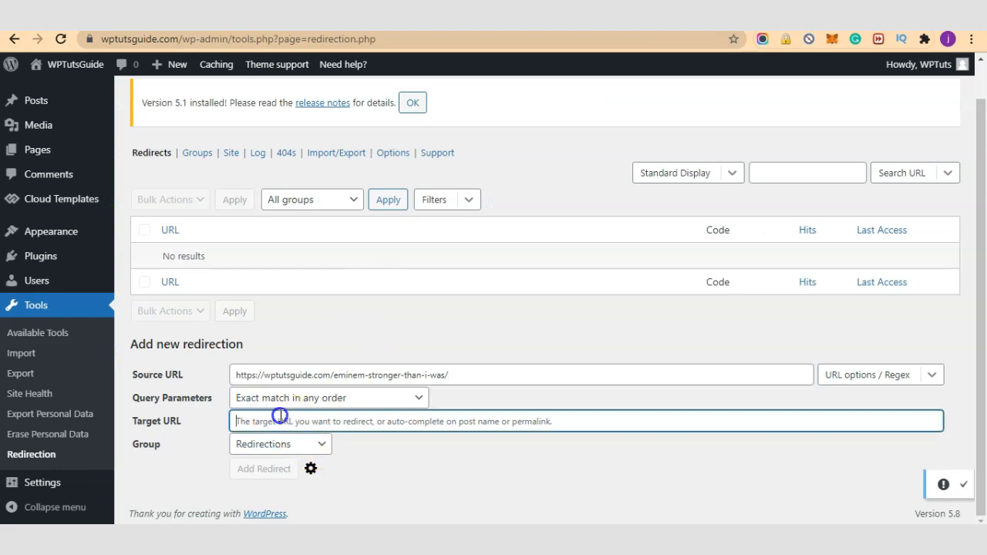
key(ctrl+v)
click(598, 451)
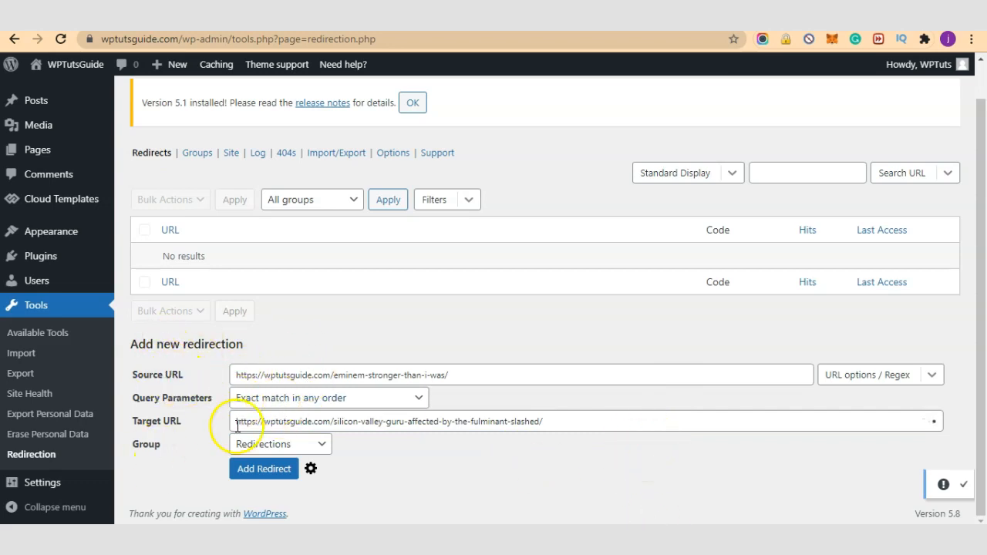
drag(474, 377, 244, 364)
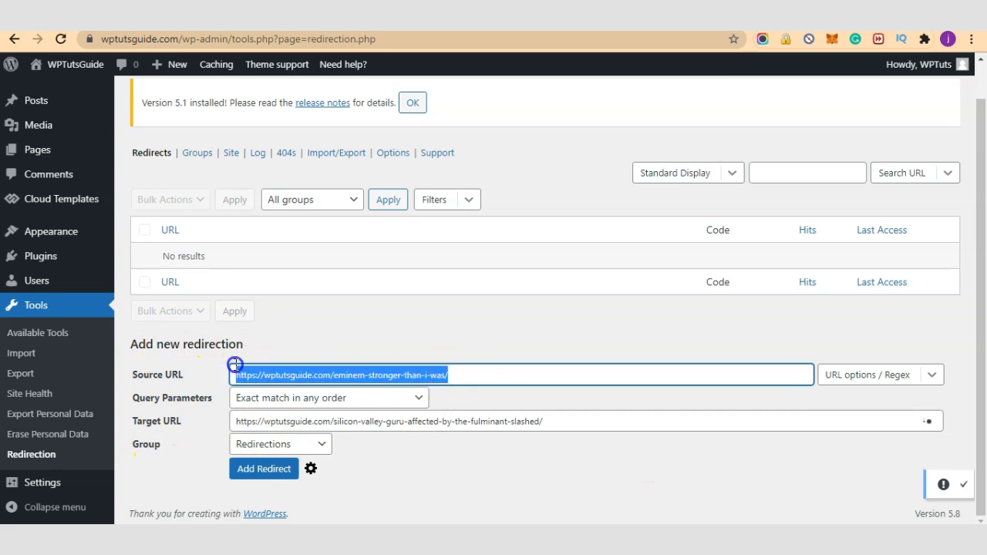
drag(558, 420, 257, 421)
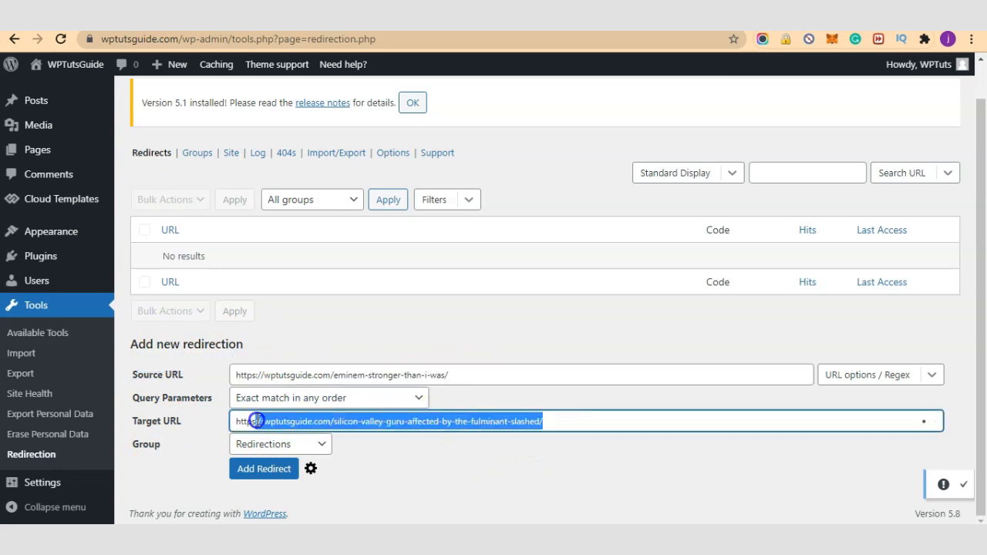
click(401, 474)
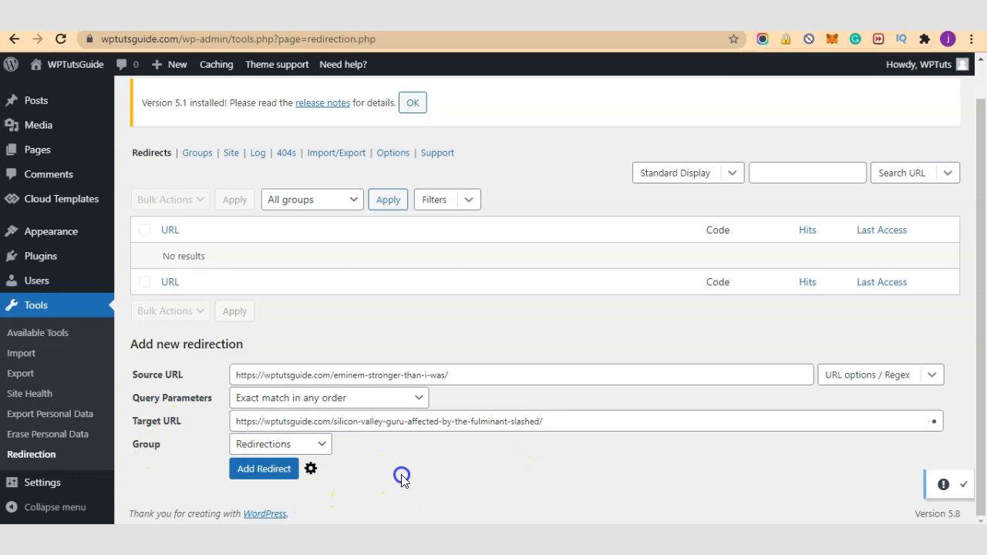
- Add the redirection from the Eminem post to the Silicon Valley Guru post and review it in the redirects list
click(267, 474)
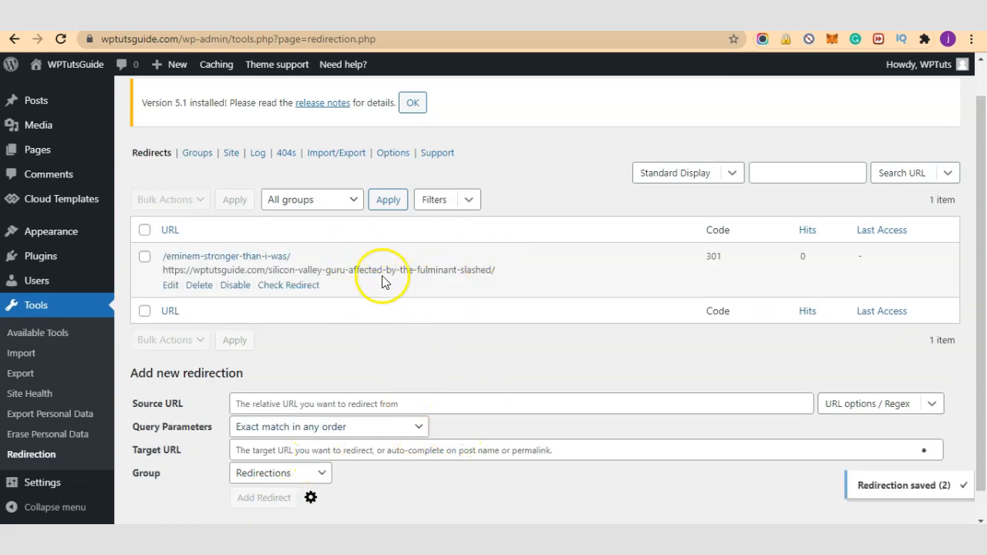
mouse_move(444, 290)
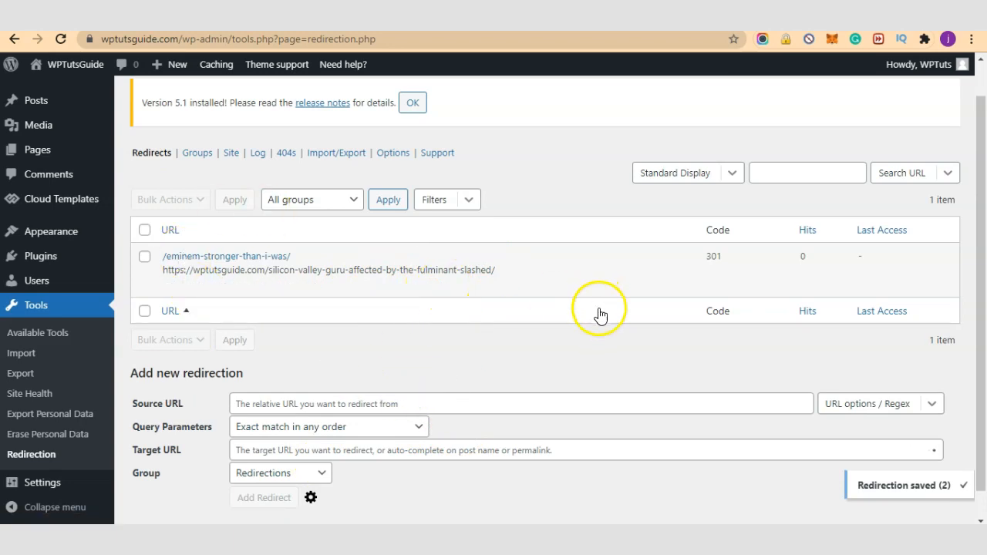
scroll(511, 371, down, 1)
scroll(512, 371, up, 2)
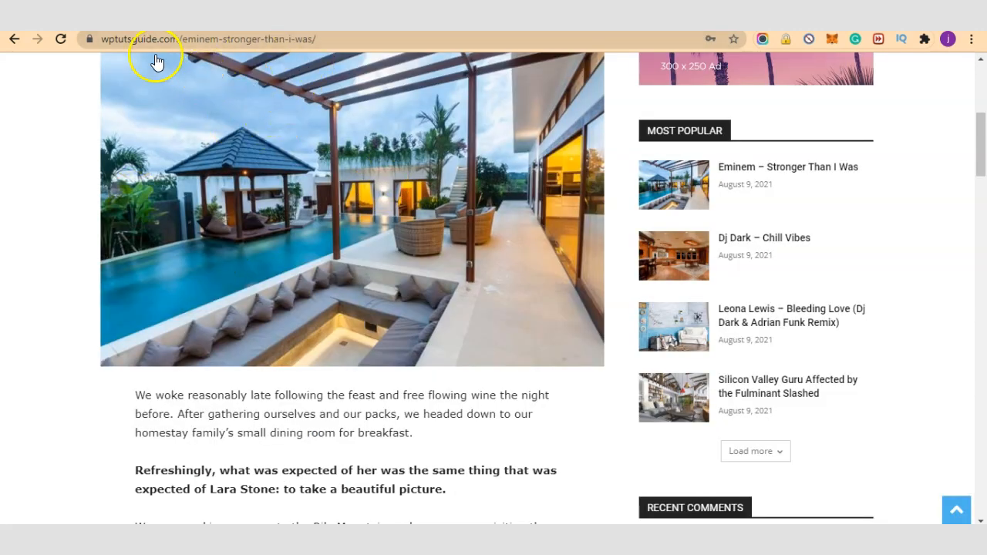
- Reload the "Eminem – Stronger Than I Was" post's address to test the redirect
click(337, 42)
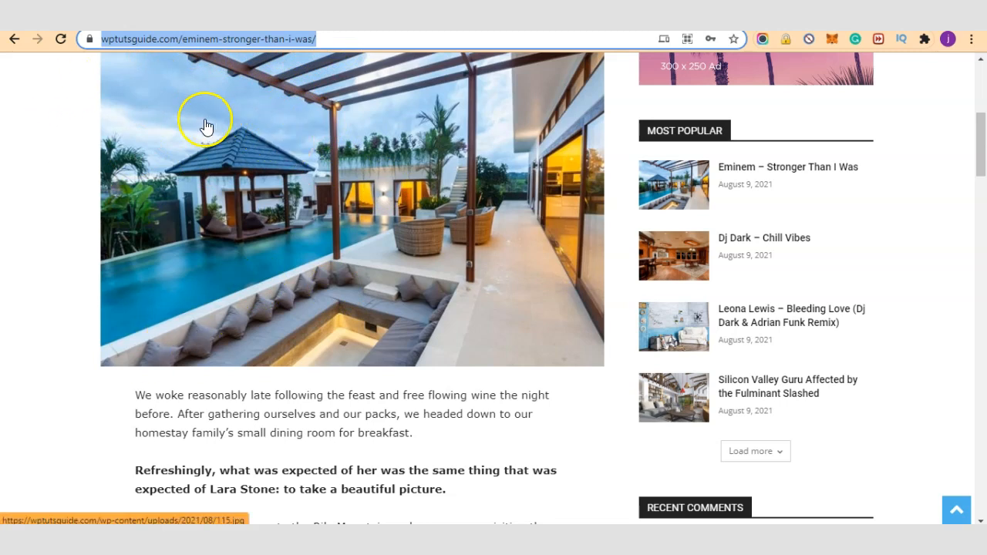
click(62, 39)
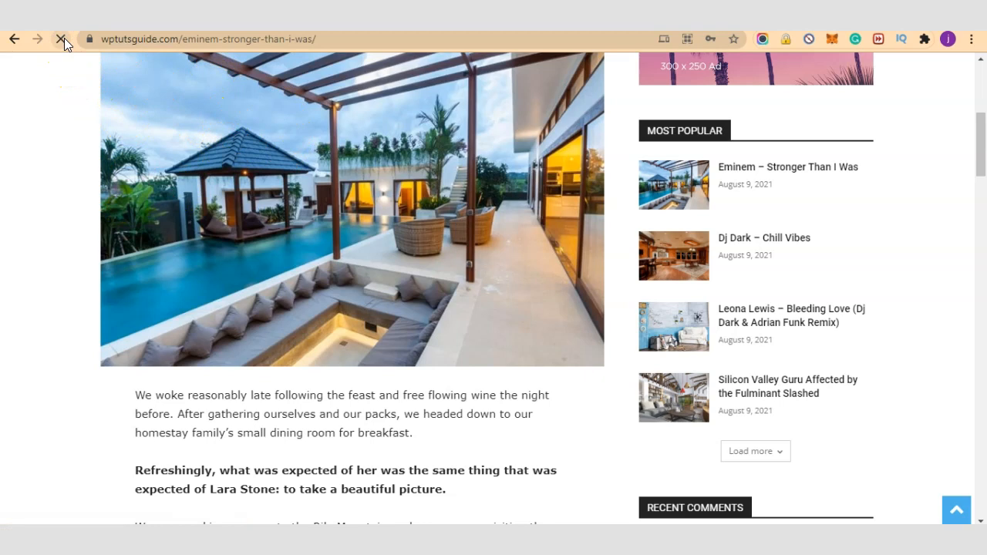
click(85, 70)
click(346, 211)
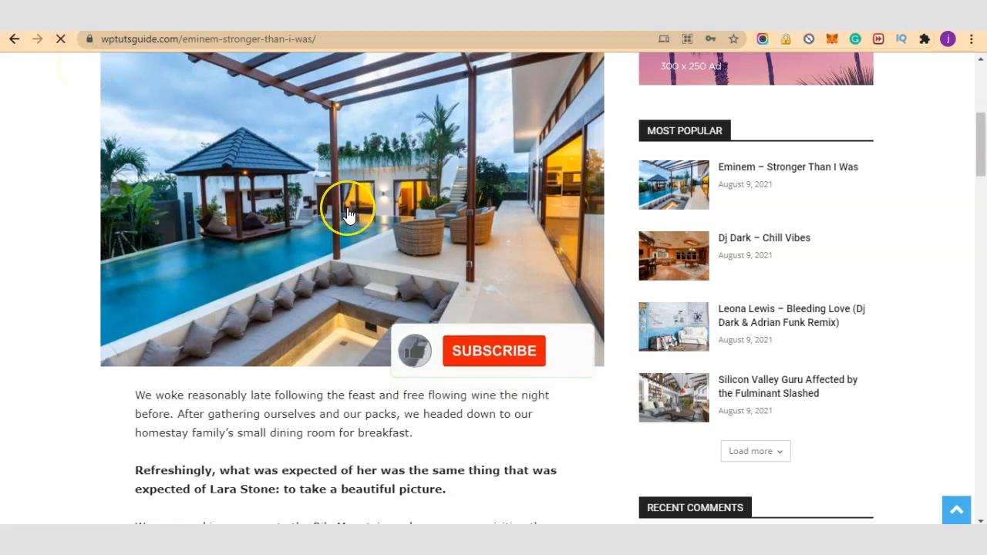
click(357, 250)
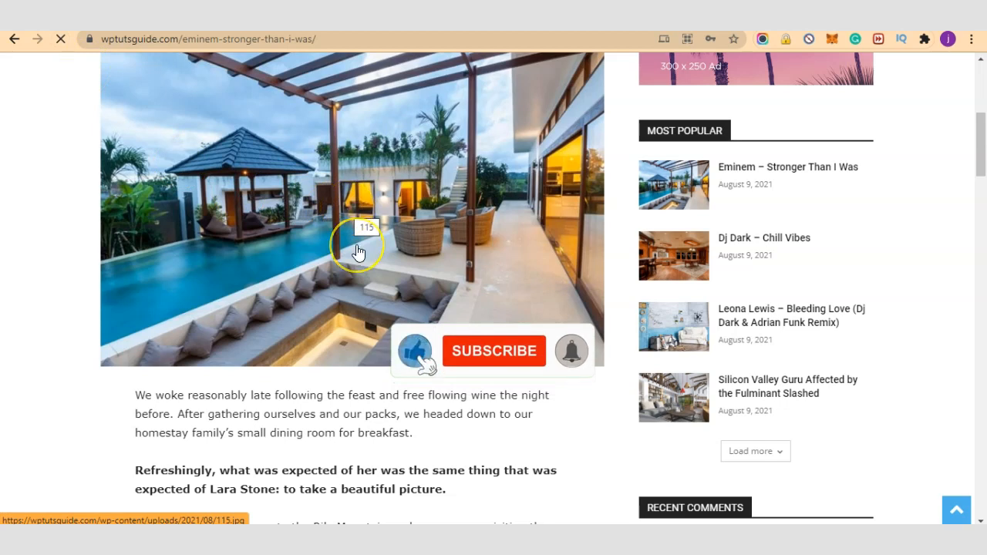
click(368, 302)
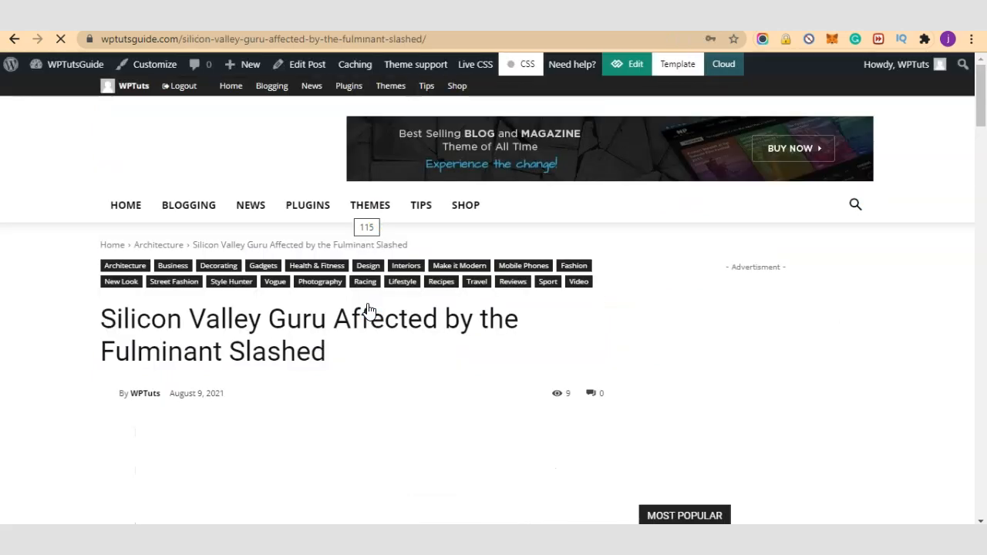
click(355, 305)
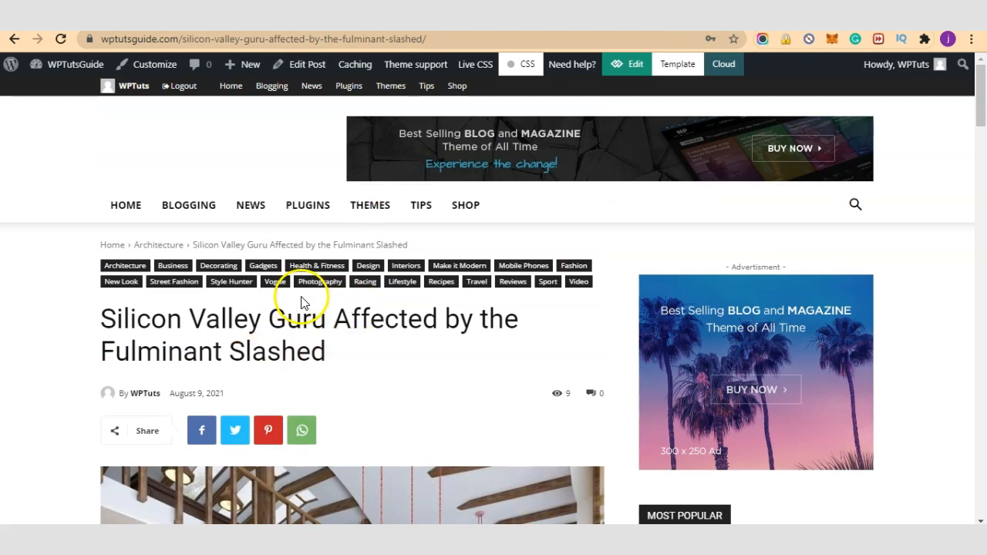
- Examine the title, images and content of the post that the redirected address opens
scroll(301, 301, down, 2)
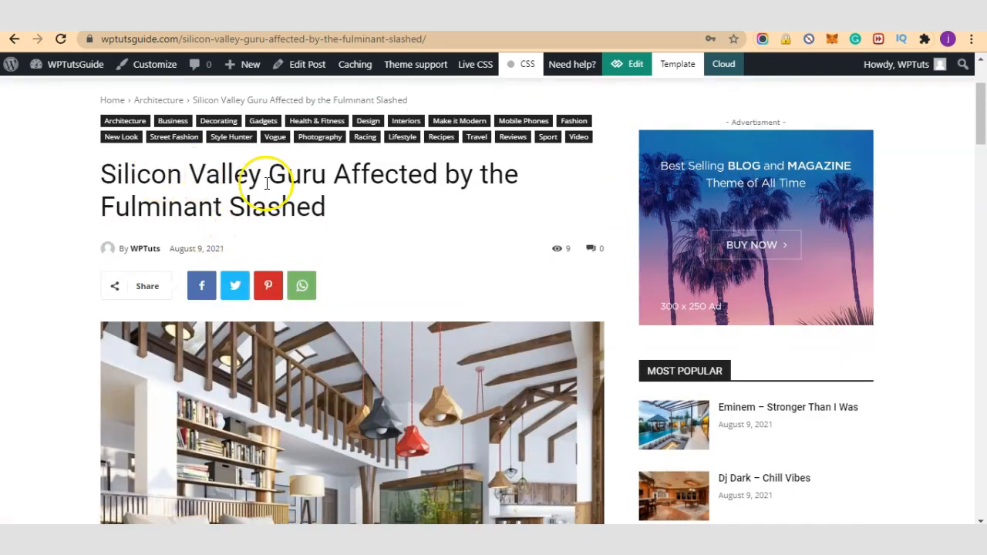
scroll(336, 223, down, 4)
scroll(339, 263, up, 6)
scroll(320, 313, down, 1)
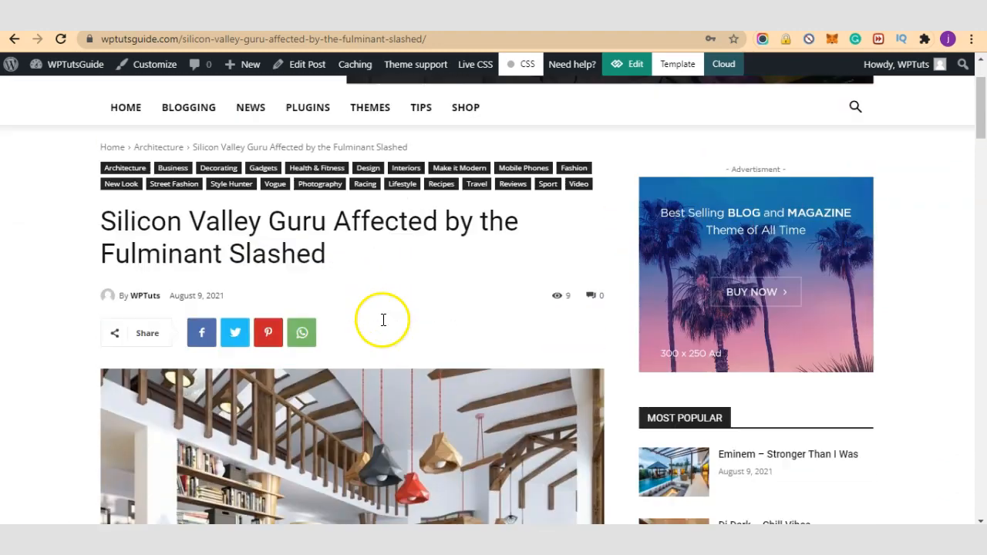
scroll(383, 320, down, 9)
scroll(398, 307, up, 6)
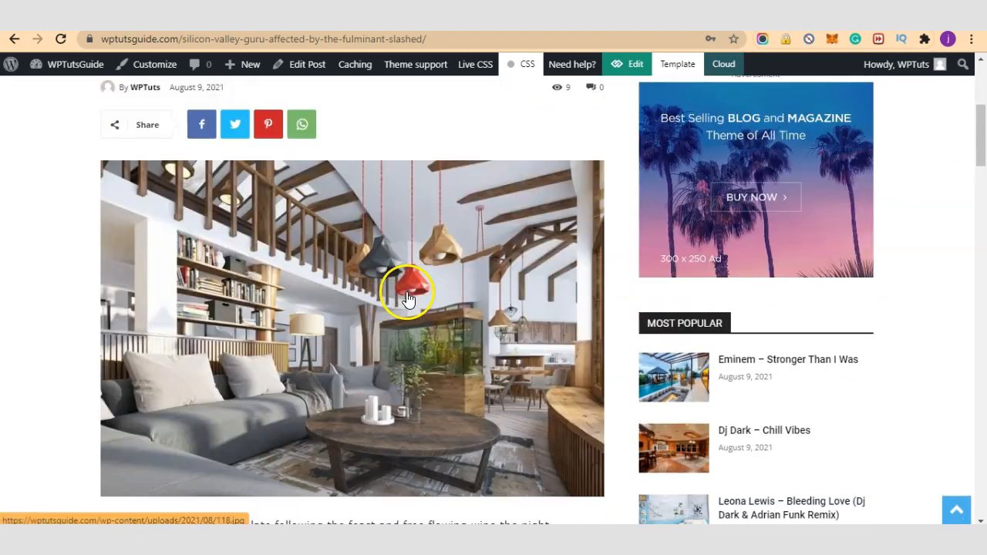
scroll(408, 299, up, 4)
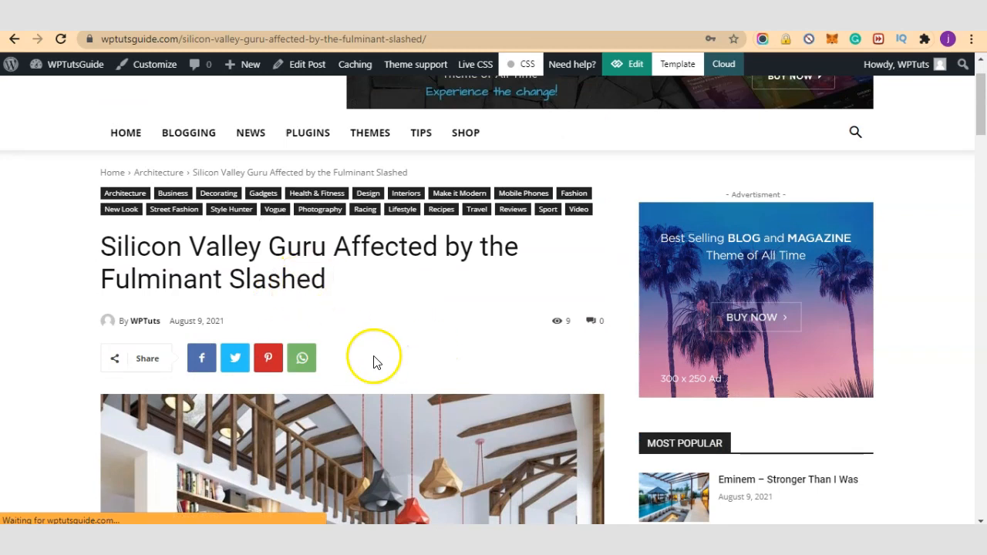
scroll(376, 363, down, 10)
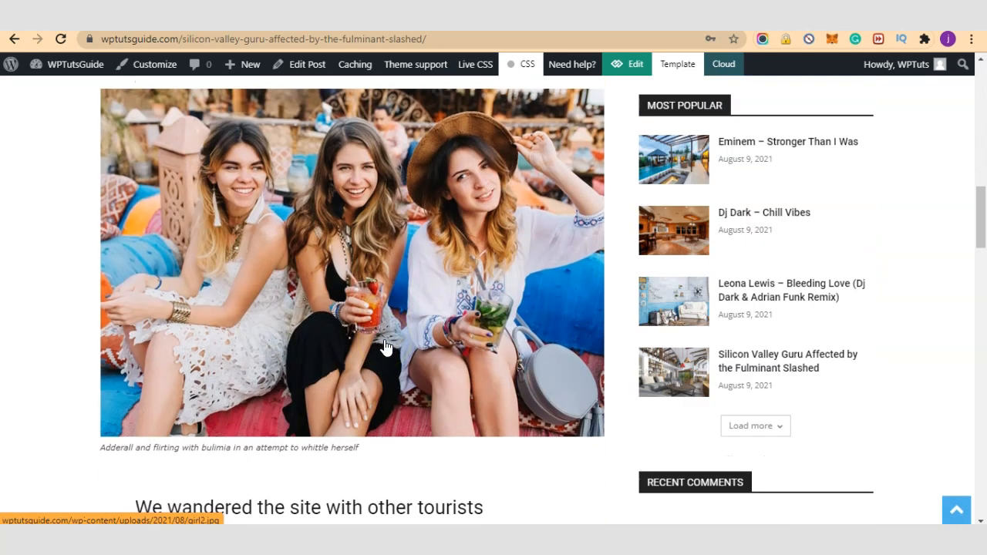
scroll(386, 347, up, 10)
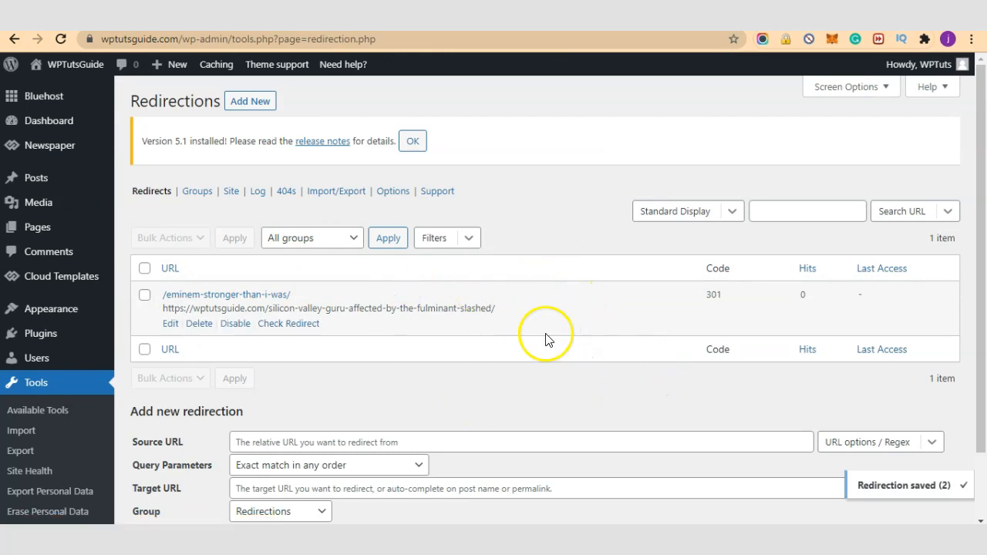
- Look over the Redirection plugin's redirects list and open its 404 errors log
scroll(572, 360, down, 2)
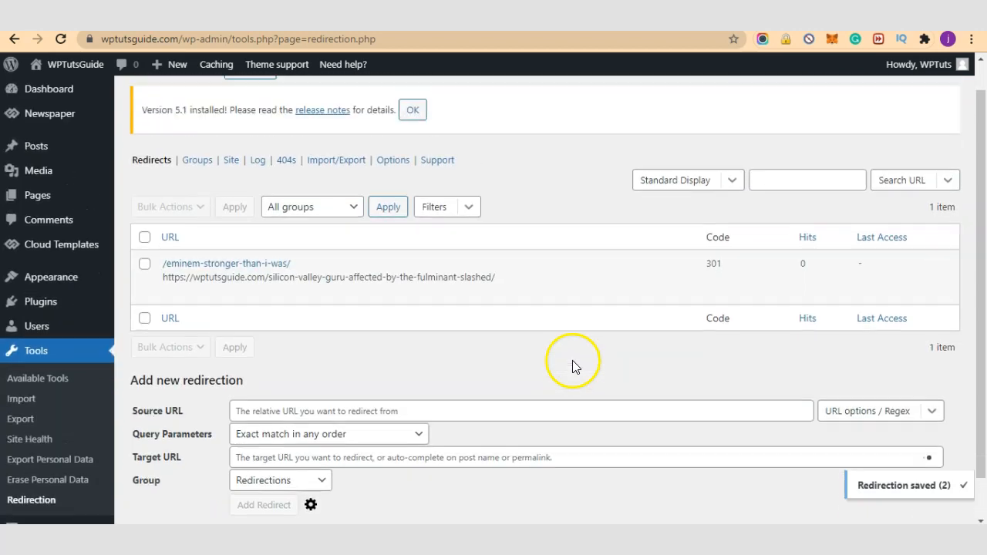
scroll(572, 360, up, 2)
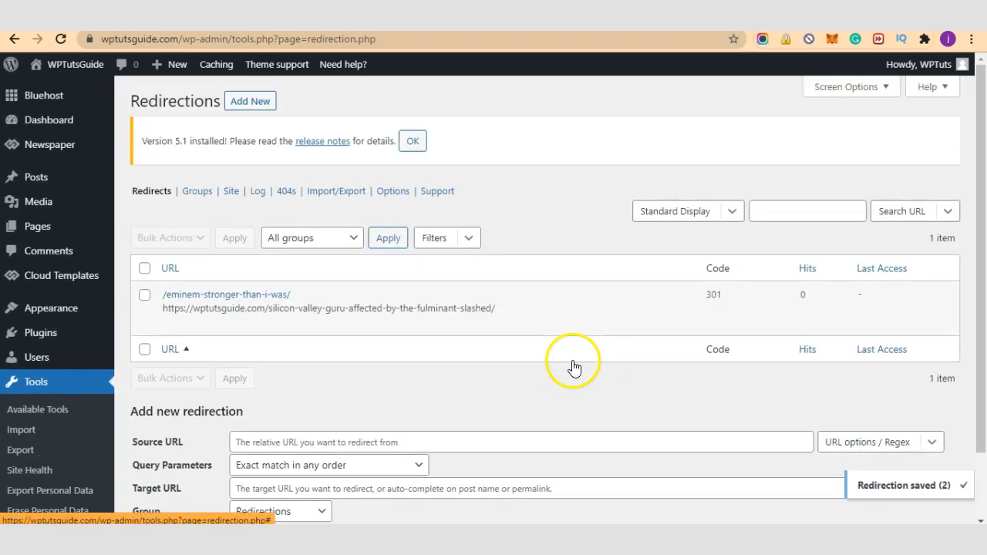
click(282, 198)
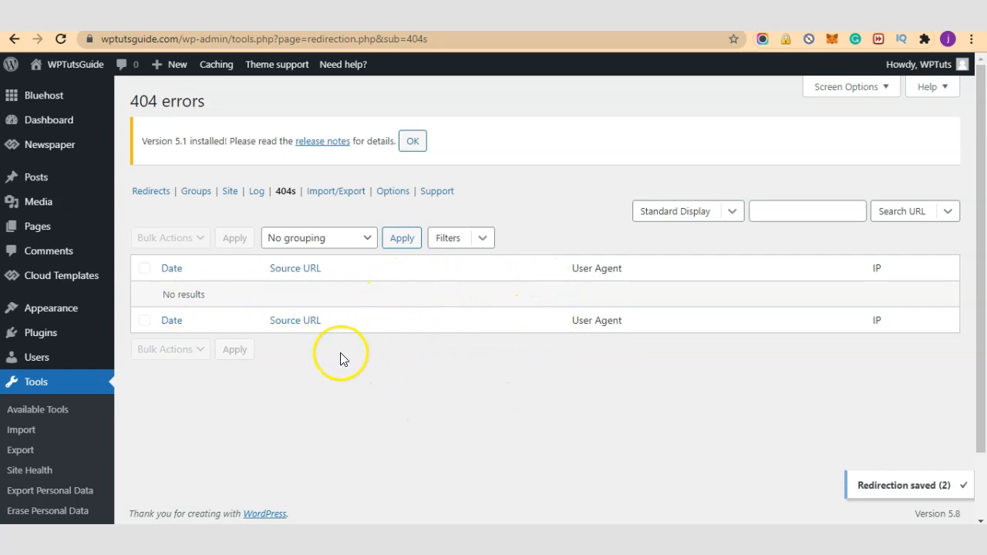
- Find the "Dj Dark – Chill Vibes" post among all posts and open it for editing
mouse_move(67, 182)
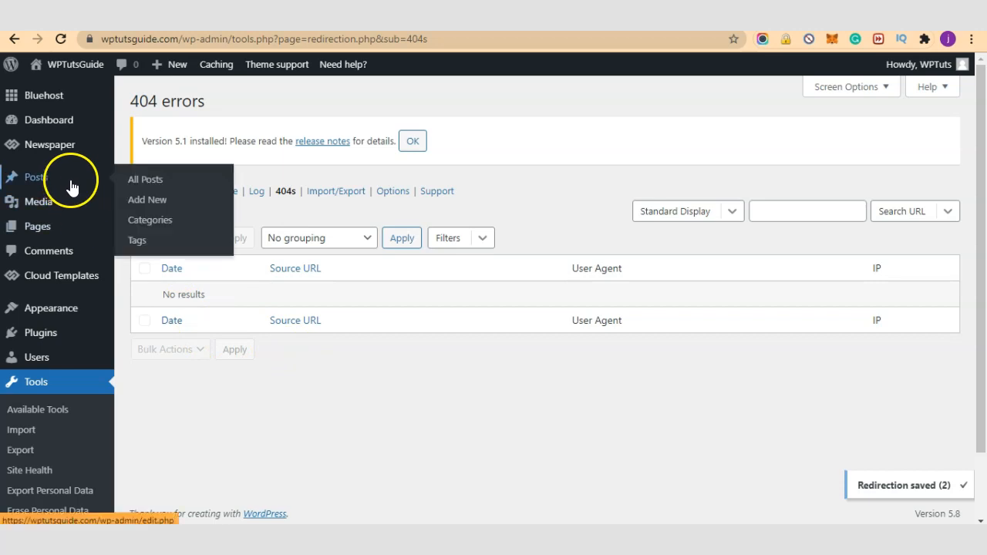
click(136, 184)
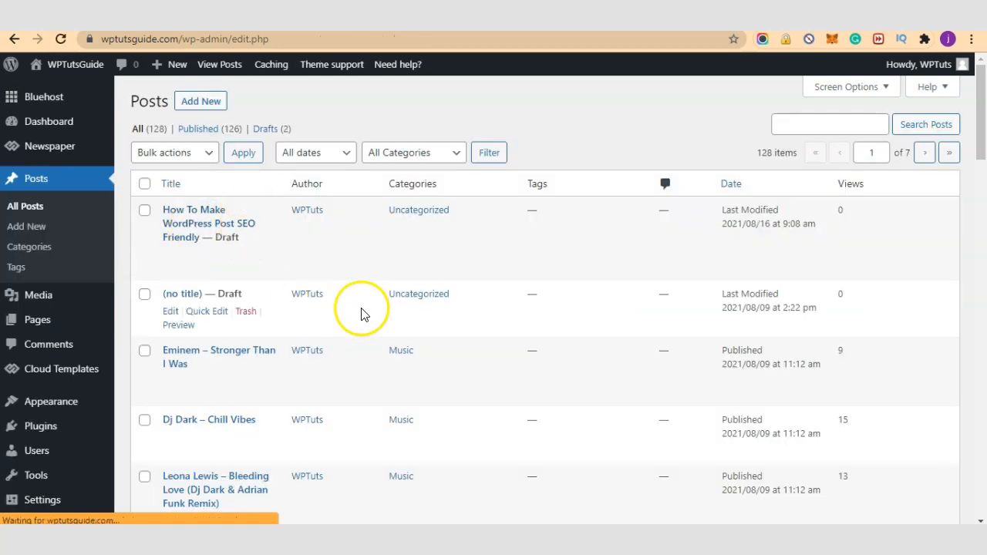
scroll(347, 350, down, 1)
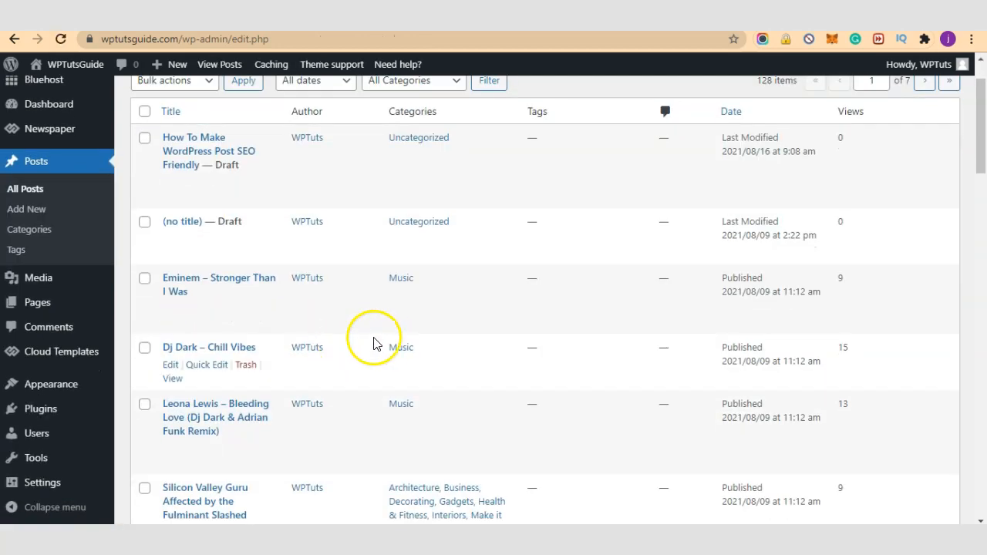
scroll(339, 362, up, 1)
scroll(222, 396, down, 2)
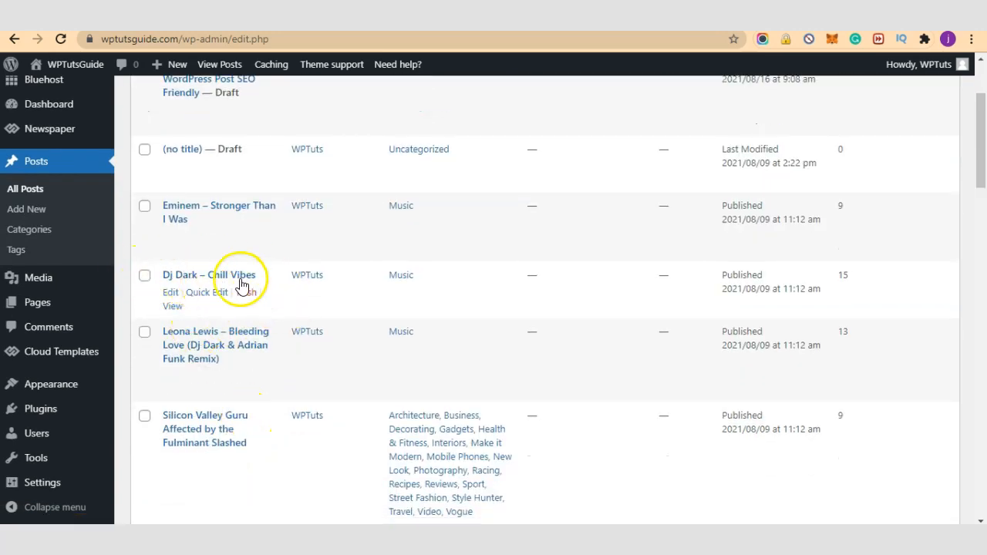
click(170, 296)
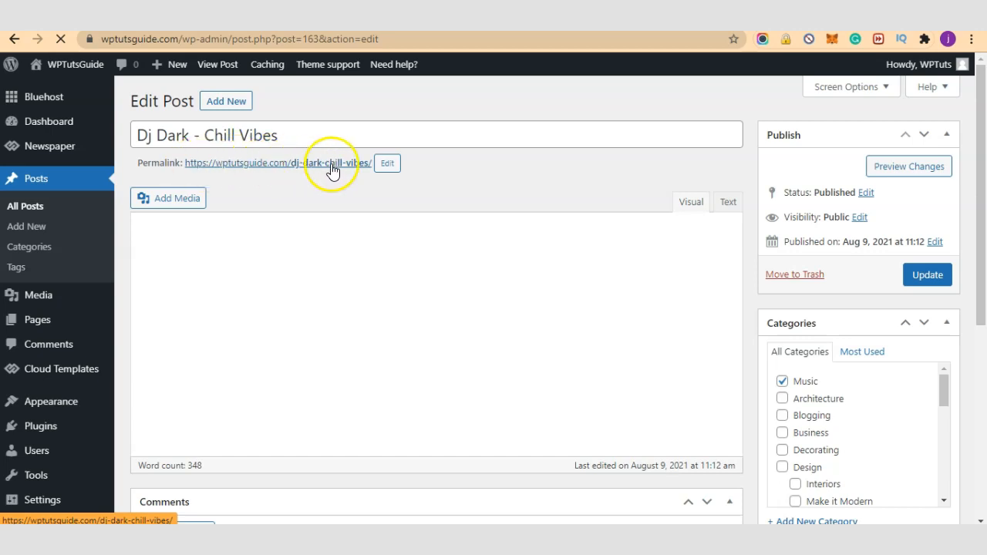
- Change the post's permalink slug to dj-dark-chill-vibe and update the post
click(381, 167)
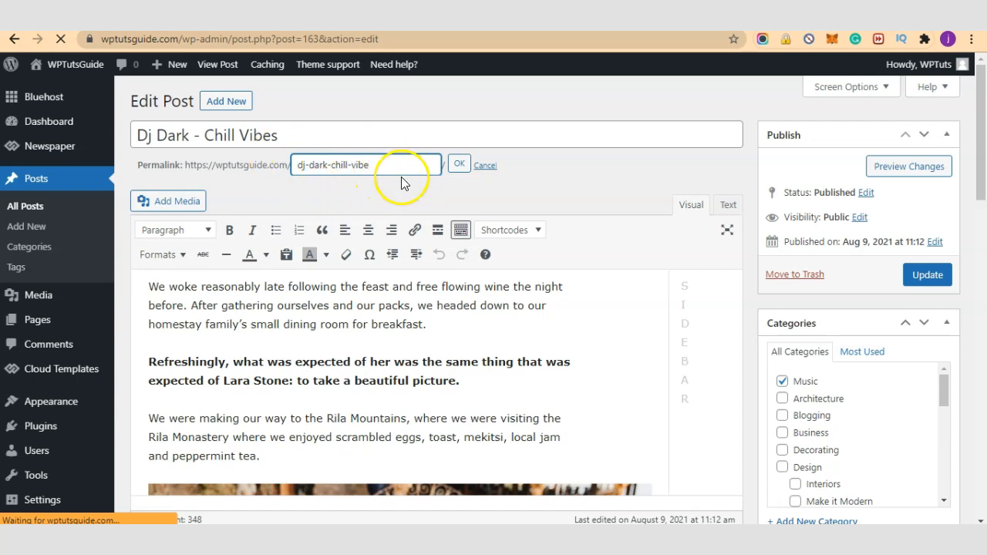
click(462, 165)
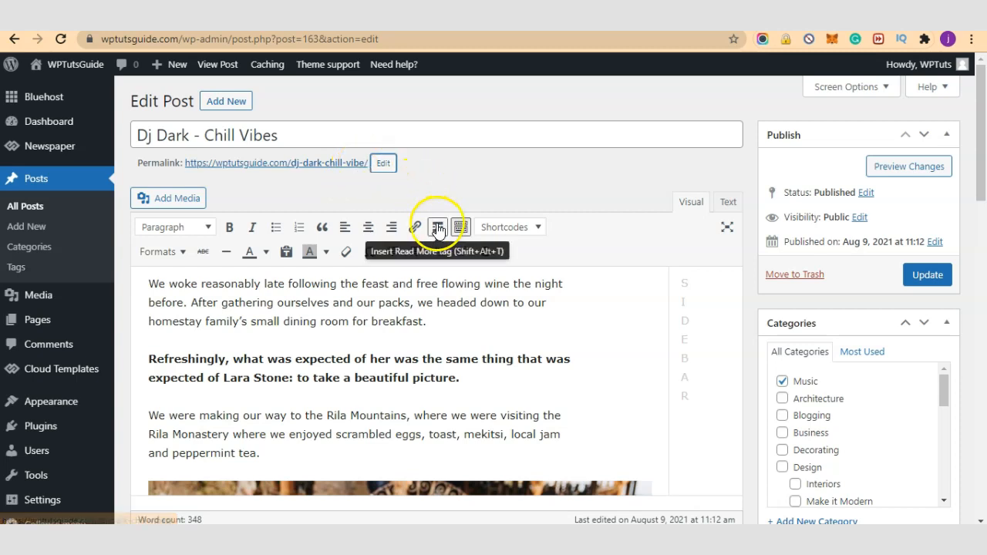
click(911, 278)
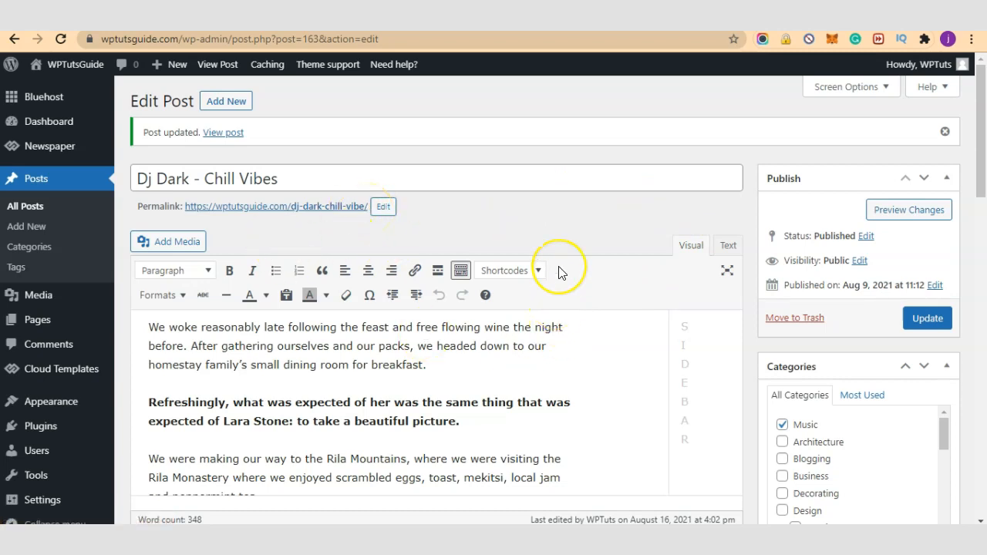
- Open the updated "Dj Dark – Chill Vibes" post from its permalink and resubmit its address in the browser to test the redirect
right_click(221, 132)
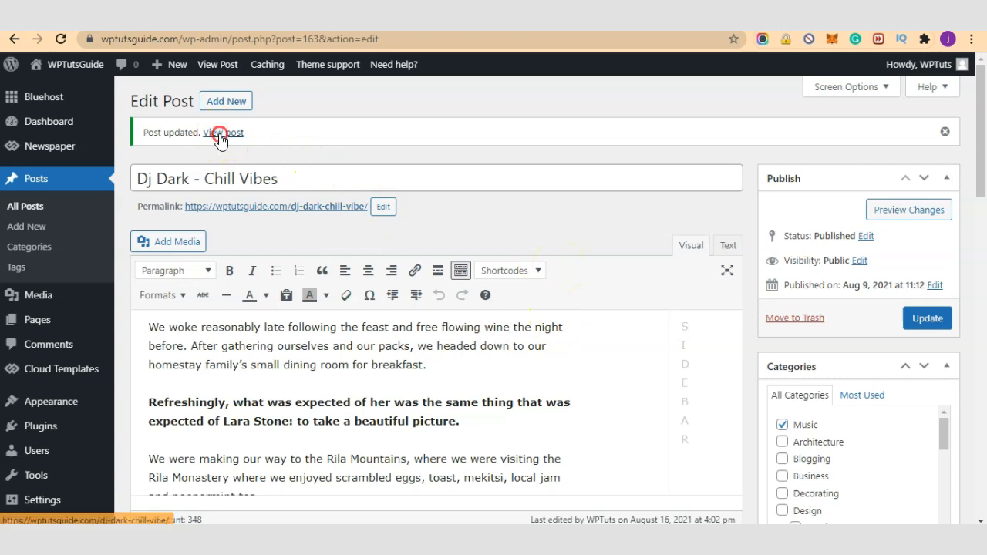
click(280, 153)
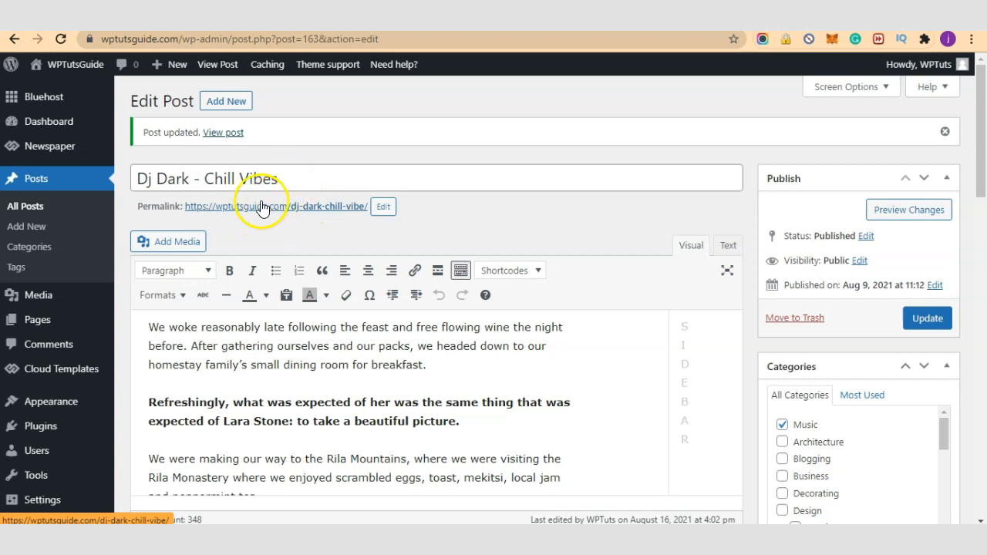
click(297, 206)
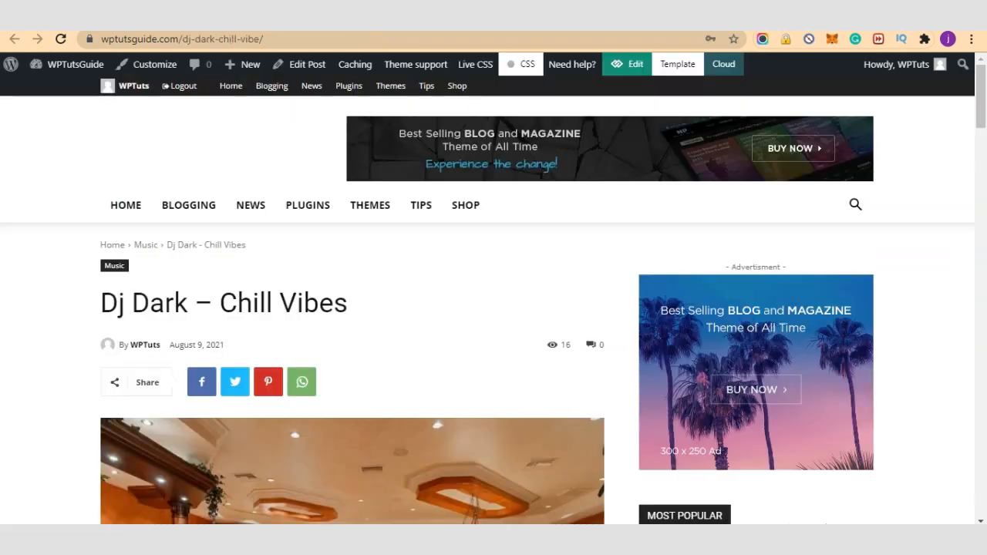
click(271, 44)
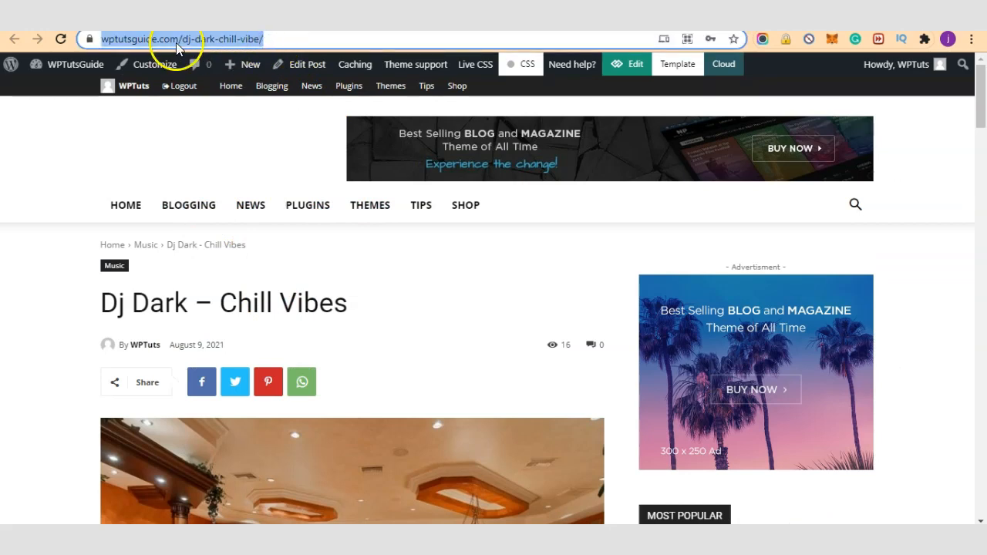
click(290, 39)
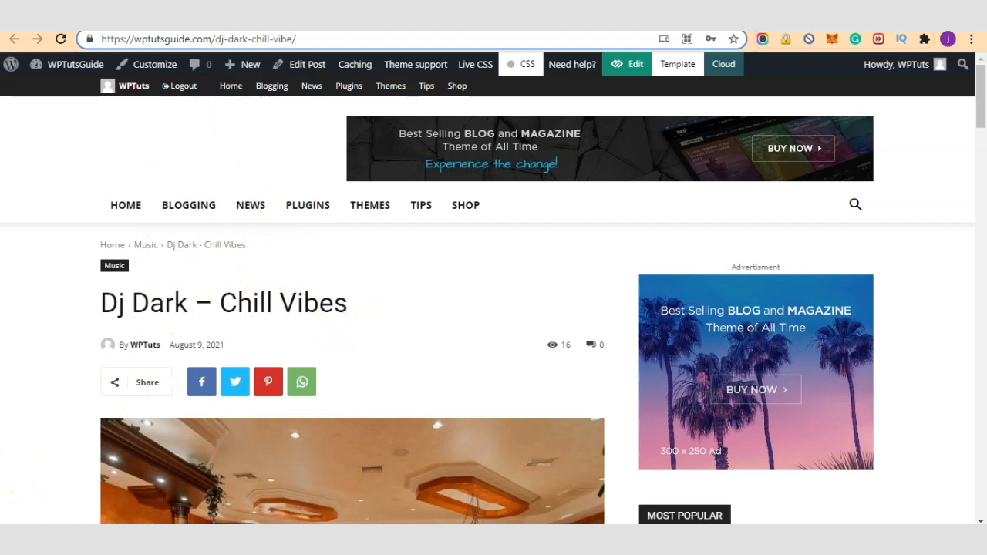
key(Return)
click(282, 40)
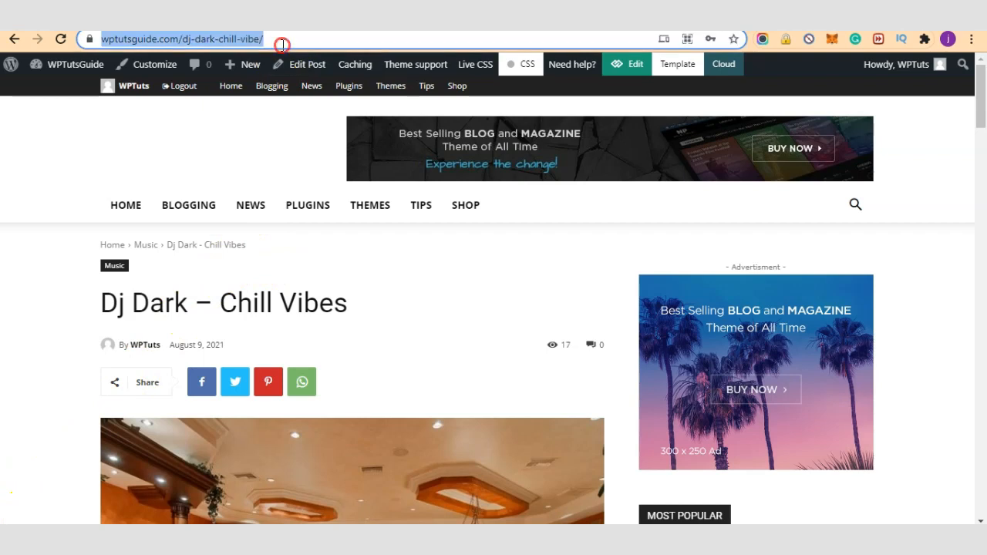
right_click(282, 44)
click(335, 148)
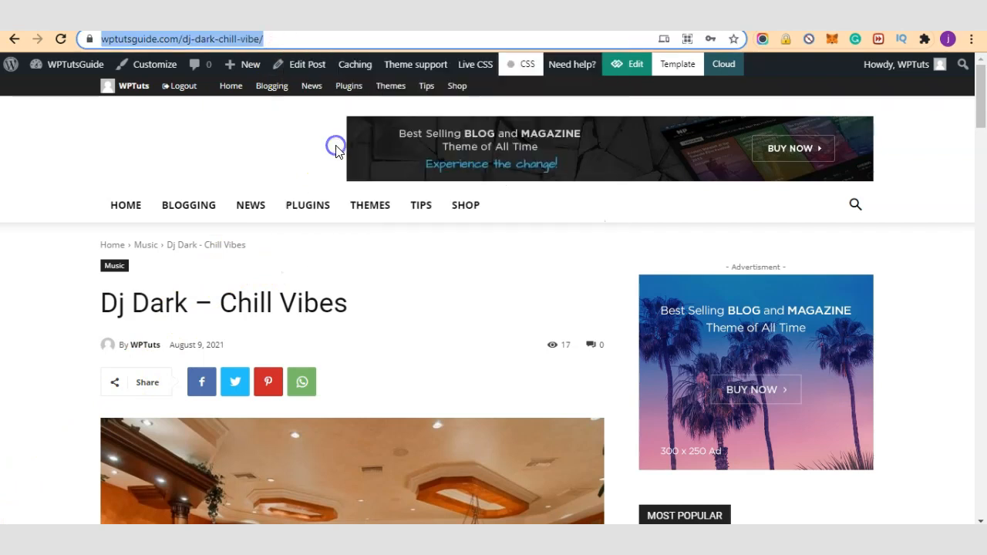
click(454, 296)
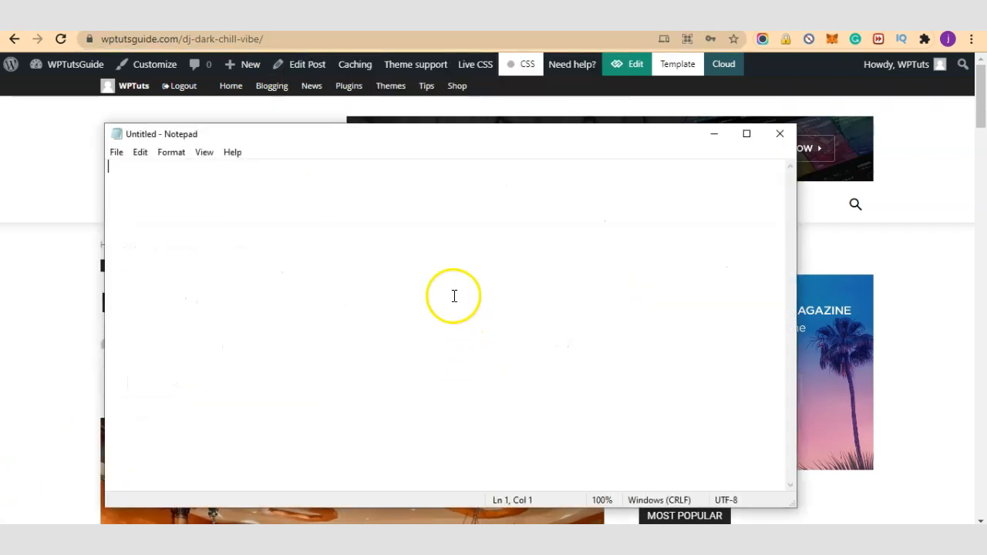
key(ctrl+v)
click(358, 165)
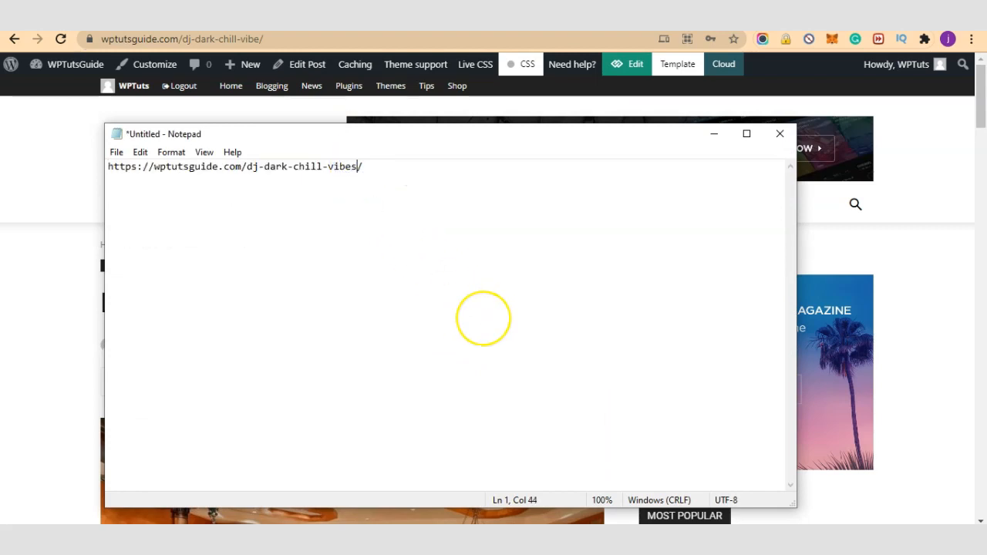
click(382, 166)
drag(382, 166, 116, 165)
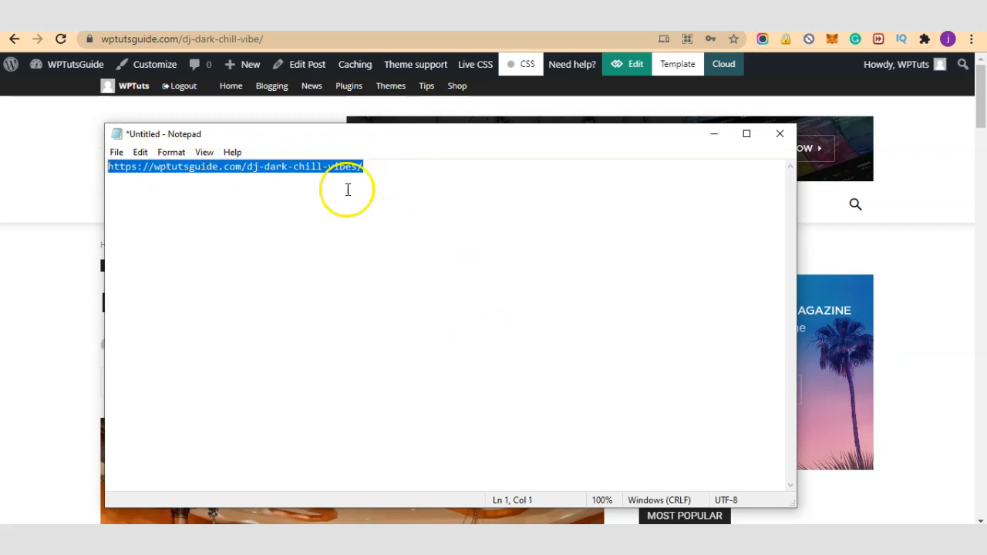
right_click(326, 168)
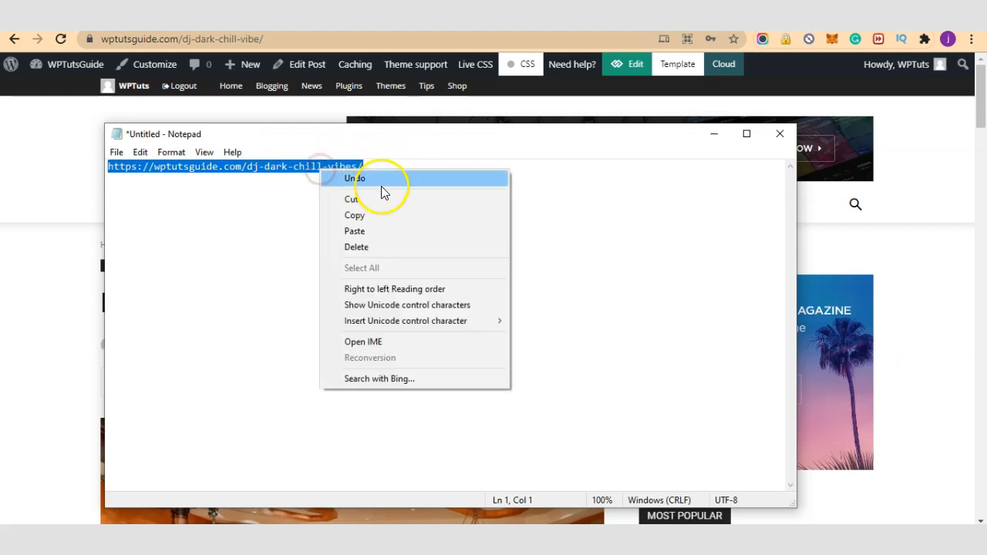
click(380, 211)
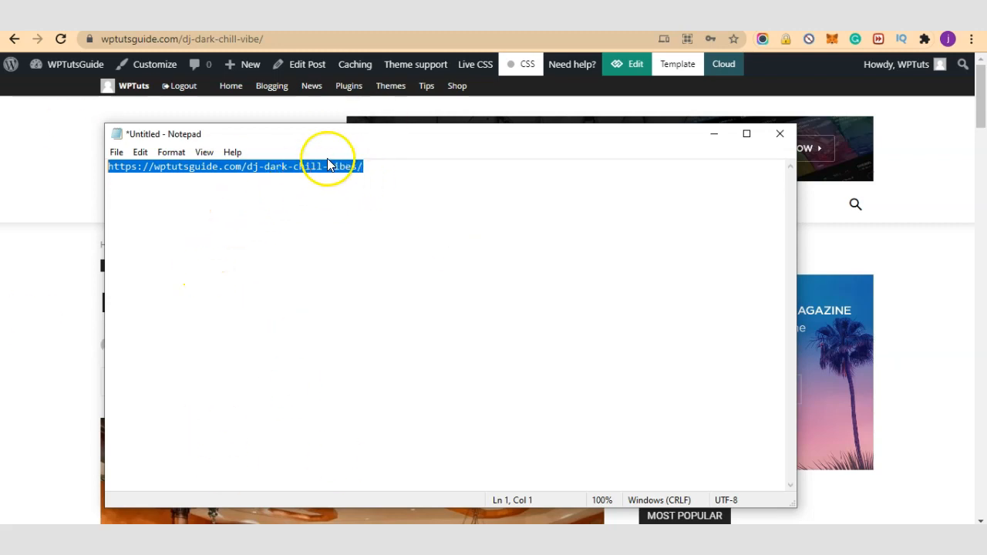
right_click(287, 166)
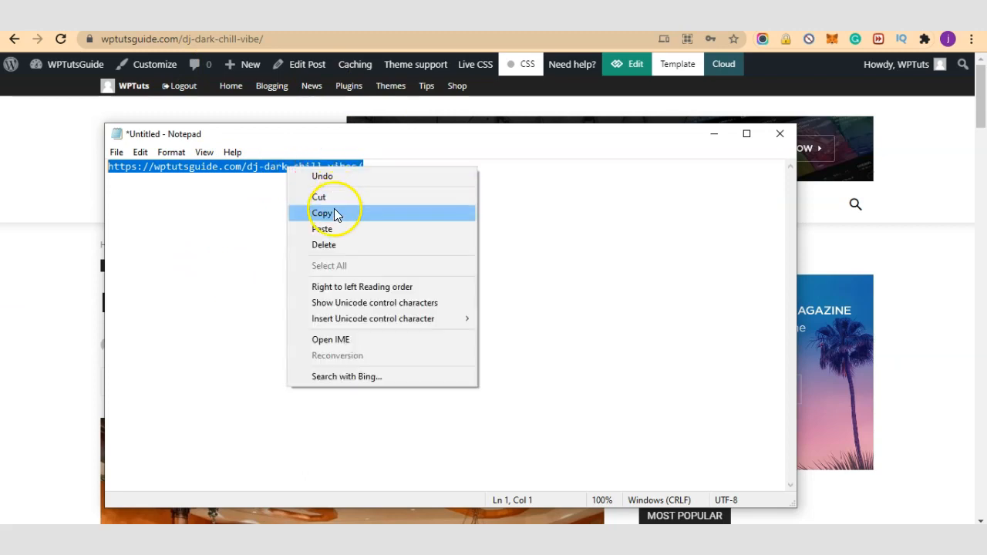
click(334, 213)
click(355, 166)
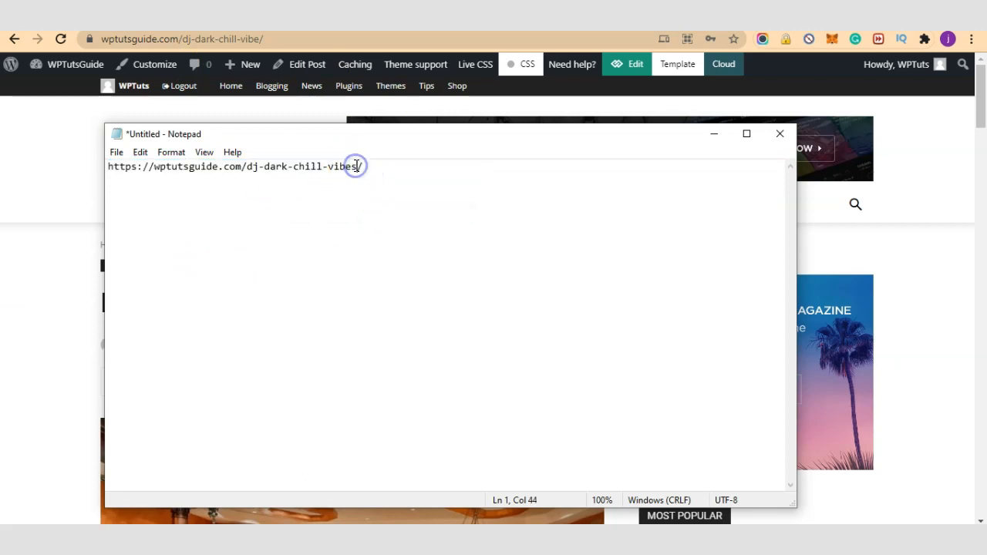
drag(356, 166, 349, 166)
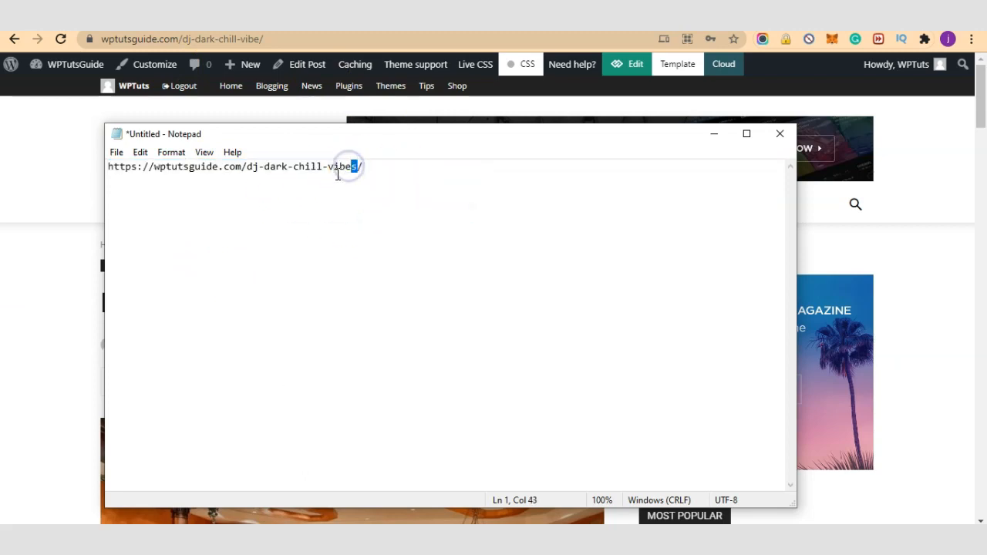
click(312, 45)
click(312, 44)
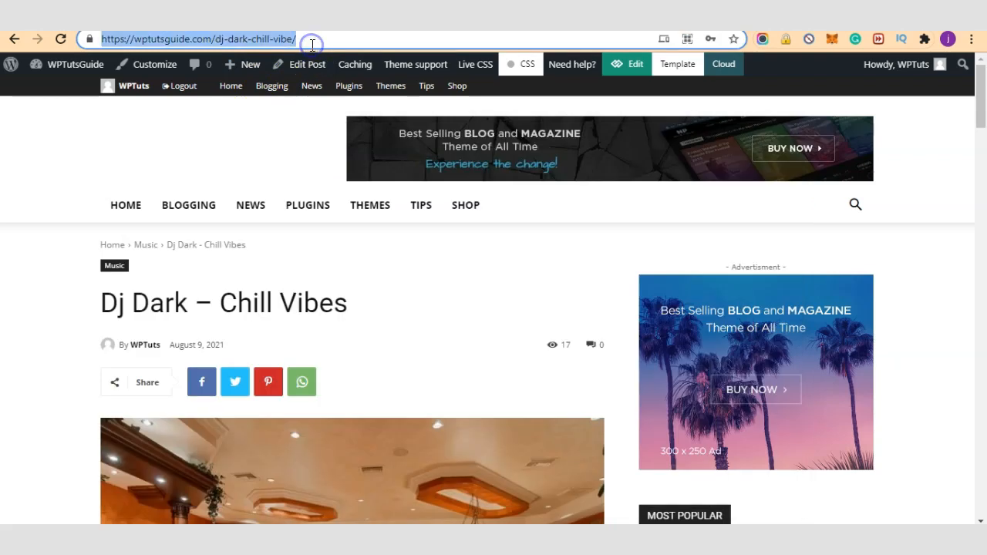
key(ctrl+v)
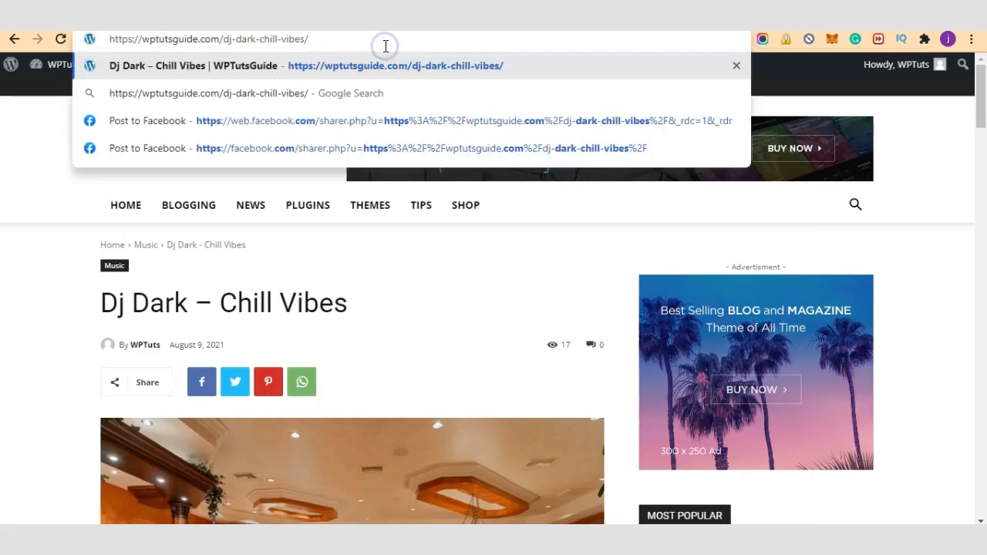
key(Return)
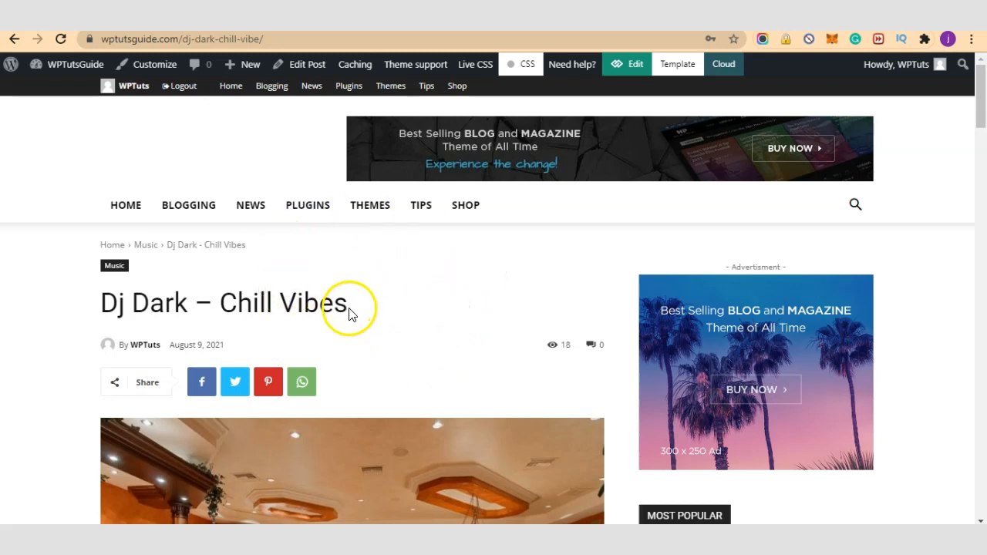
scroll(199, 275, down, 3)
scroll(267, 314, down, 15)
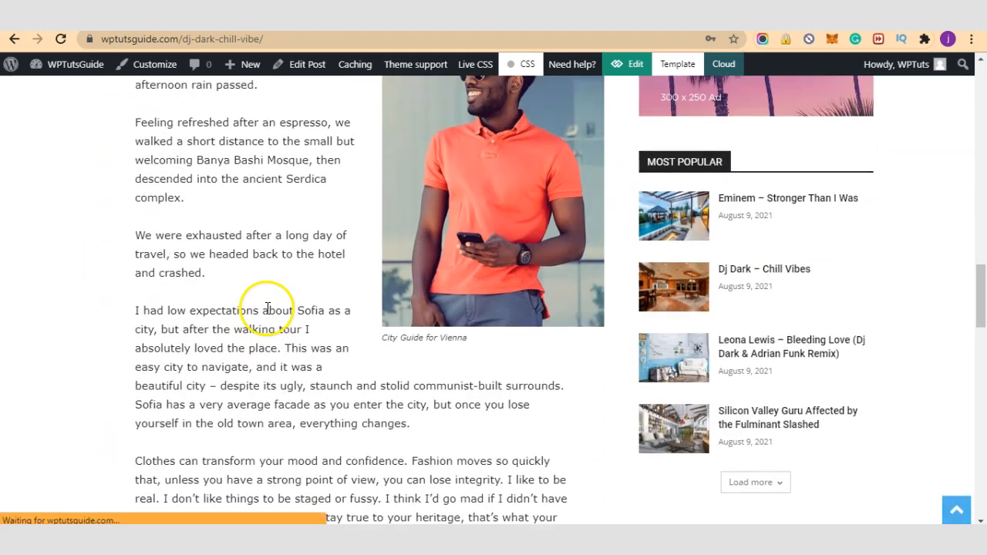
scroll(266, 310, up, 20)
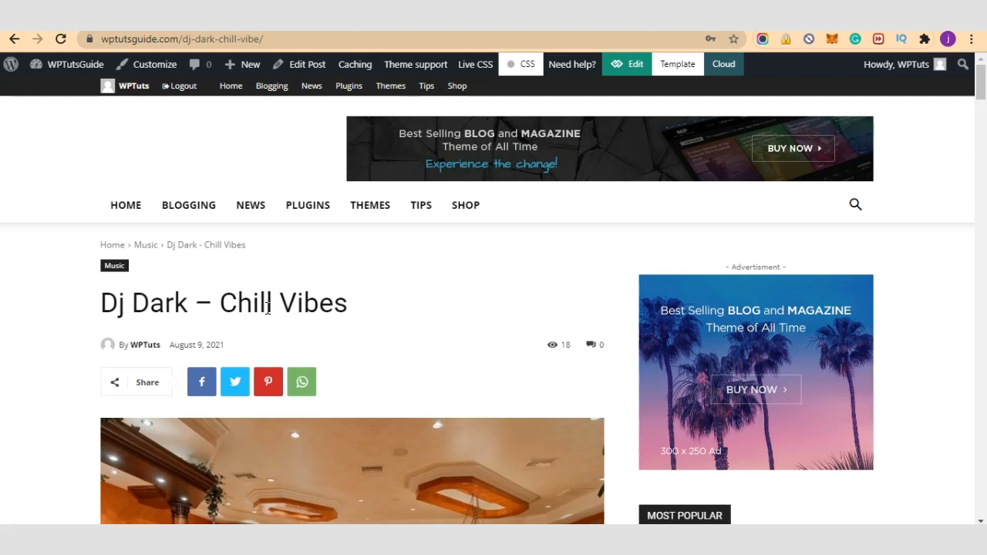
click(241, 414)
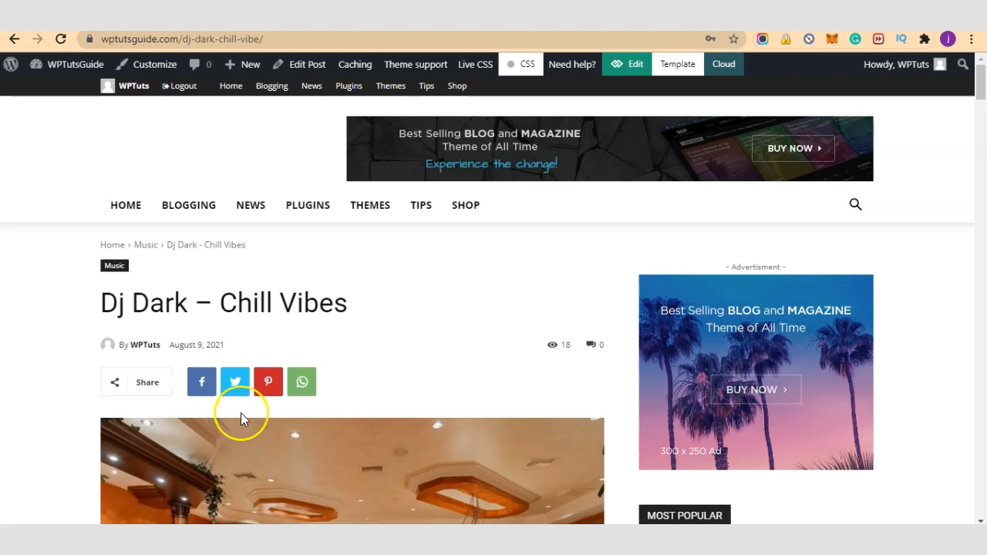